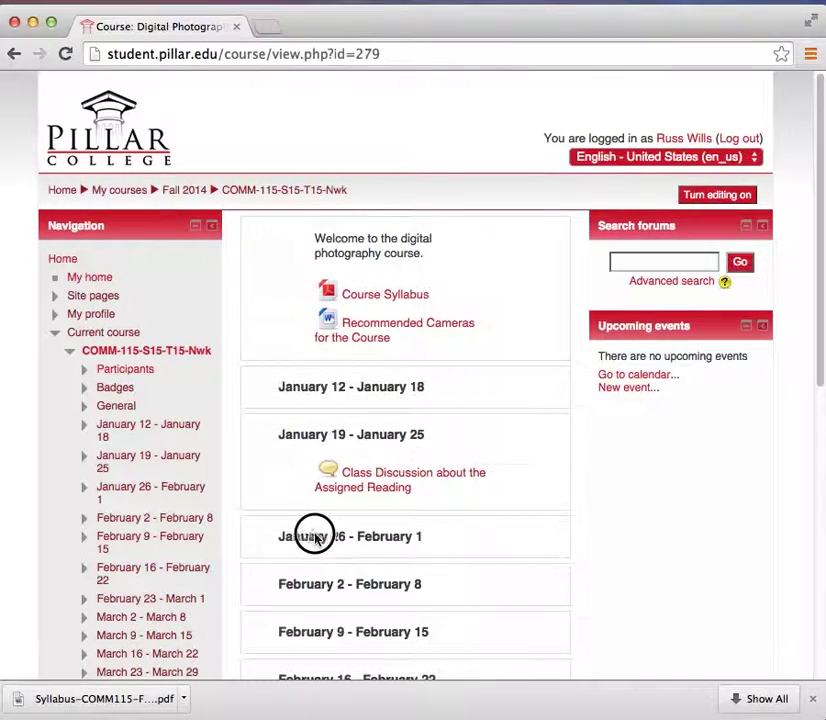
# - Turn on course editing and start adding an Assignment activity to the January 26 - February 1 section
pyautogui.moveTo(279, 537); pyautogui.dragTo(422, 538)
pyautogui.click(421, 538)
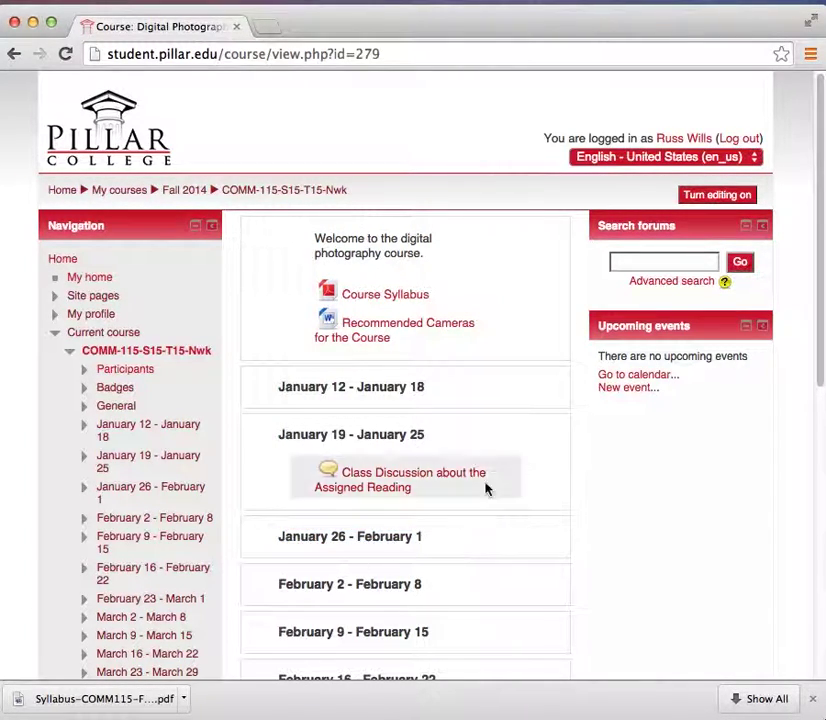
pyautogui.click(701, 197)
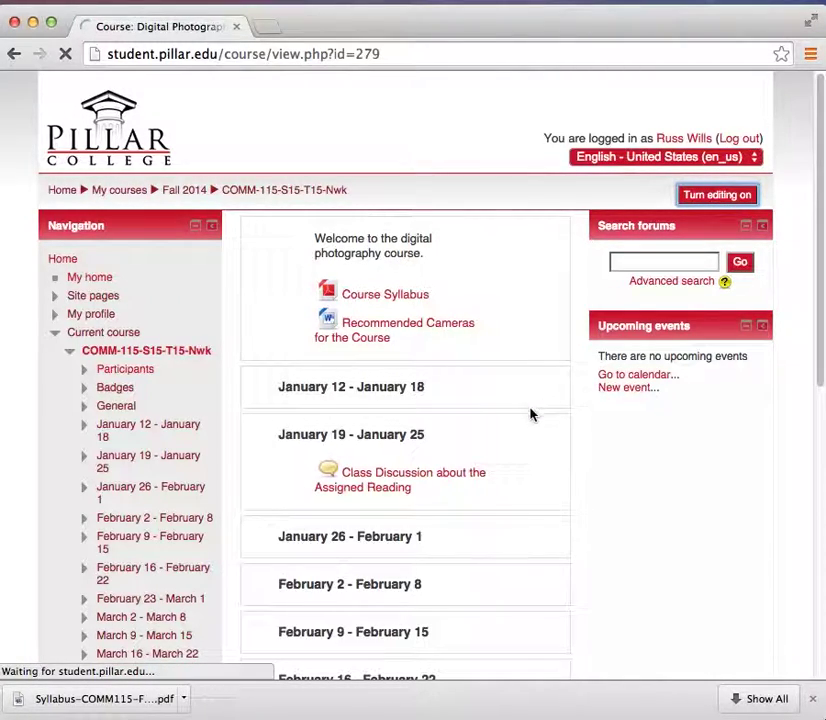
pyautogui.scroll(-5, 541, 416)
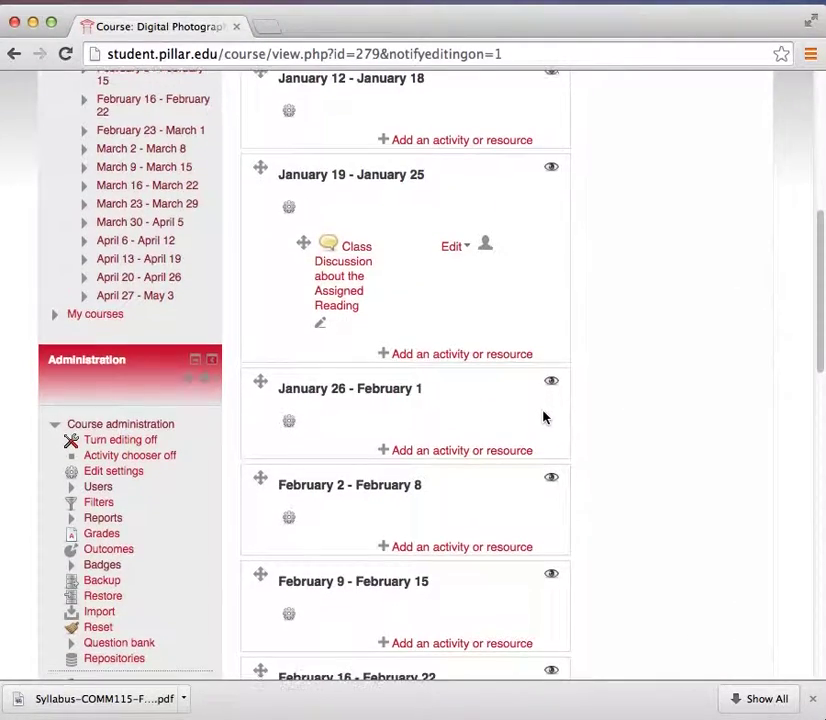
pyautogui.click(458, 451)
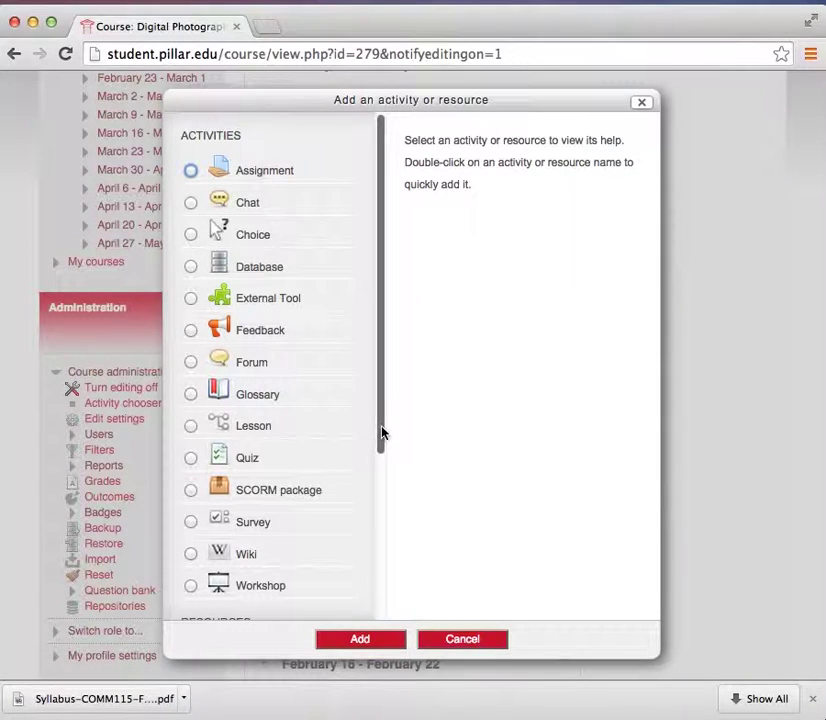
pyautogui.click(190, 172)
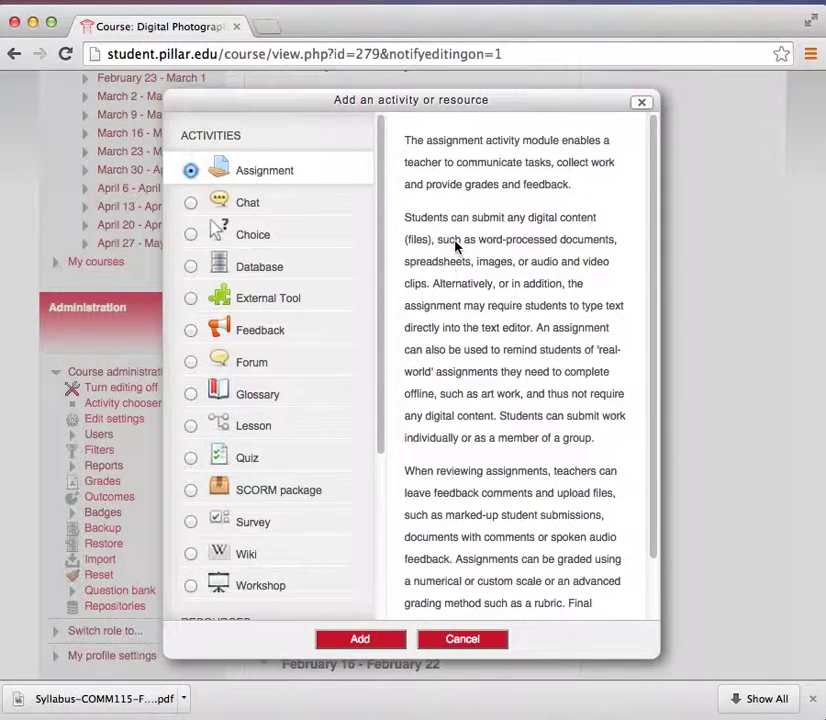
pyautogui.scroll(-3, 463, 356)
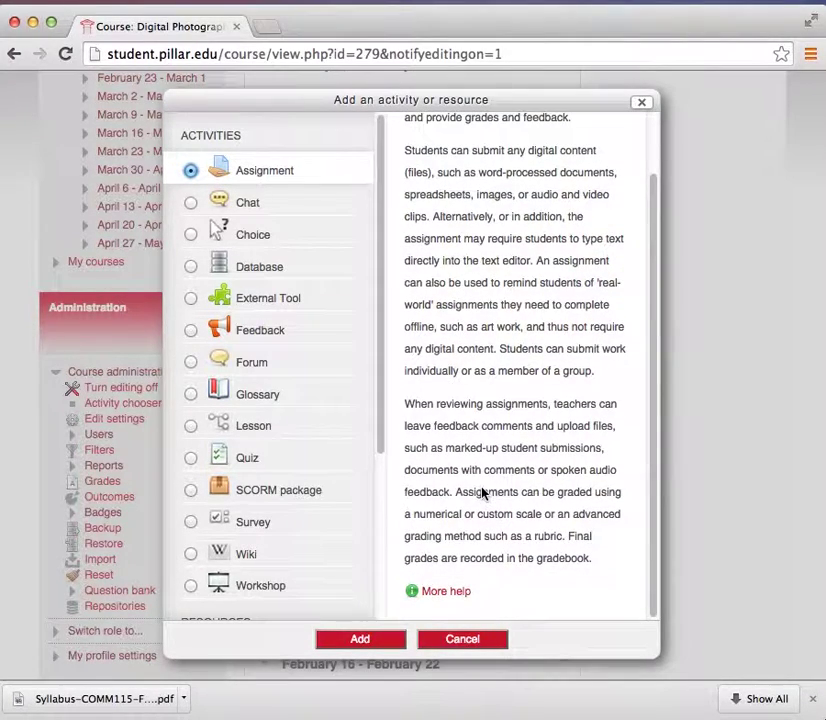
pyautogui.click(364, 642)
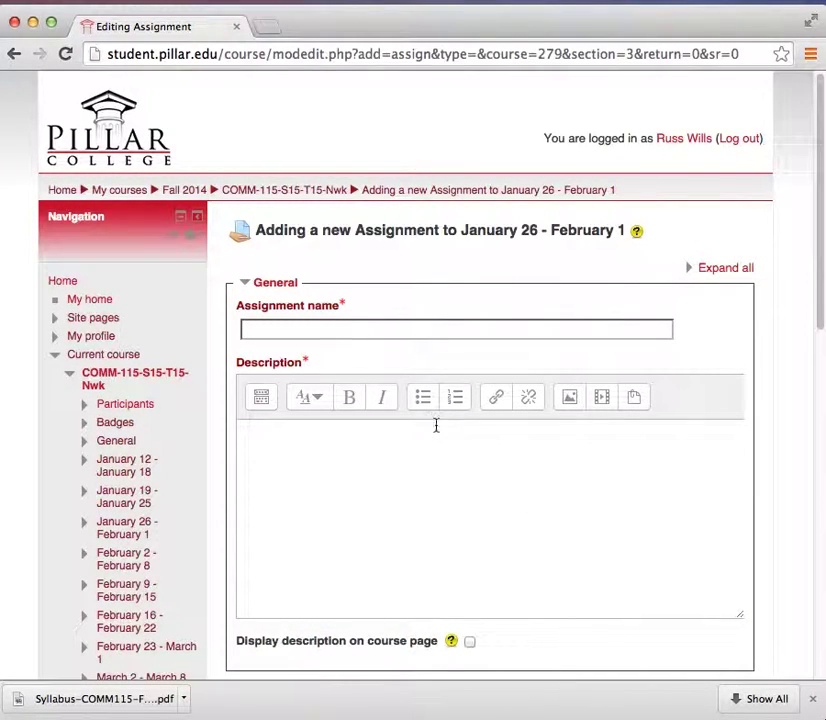
# - Name the assignment "Paper on the History of Photography" and enter "(Assignment Information)" as its description
pyautogui.click(336, 337)
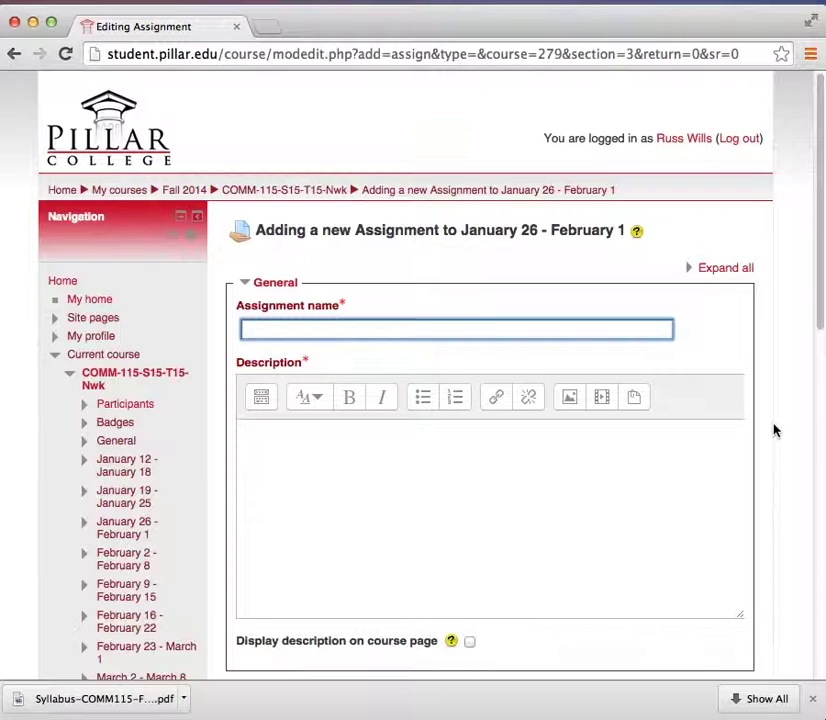
pyautogui.write('Paper on the History of Photogrqph')
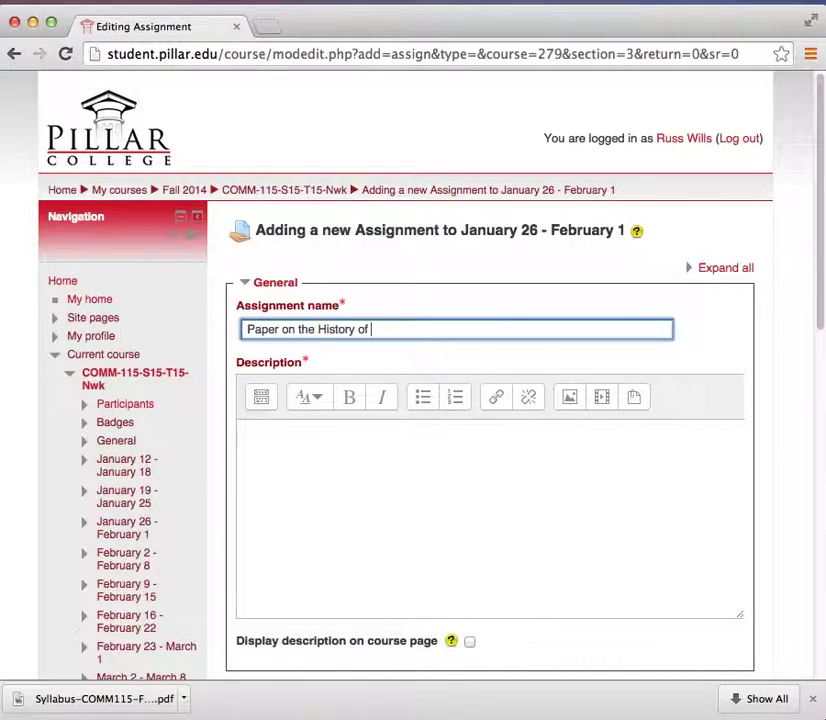
pyautogui.press('BackSpace')
pyautogui.press('BackSpace')
pyautogui.press('BackSpace')
pyautogui.write('aphy')
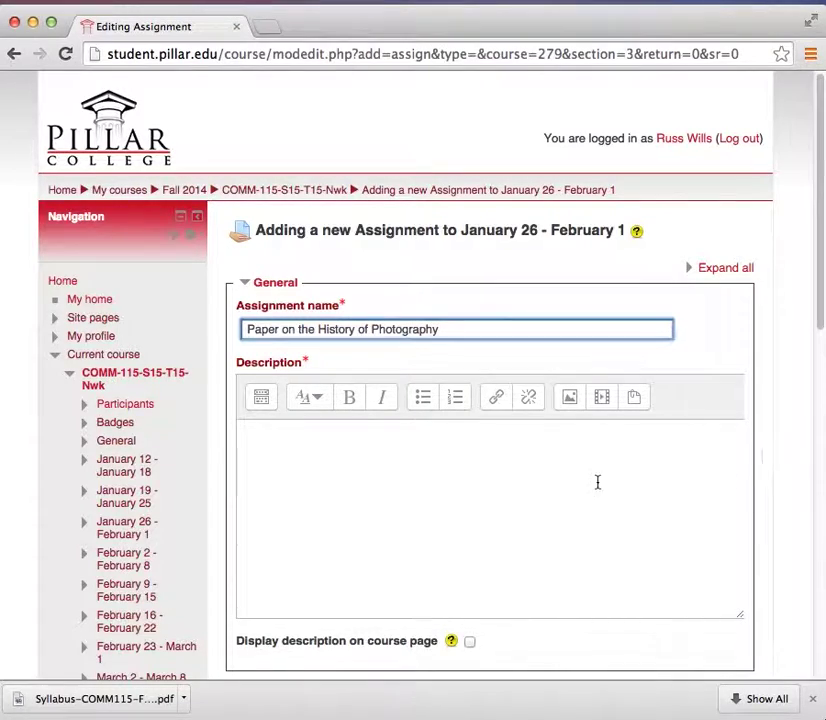
pyautogui.click(509, 486)
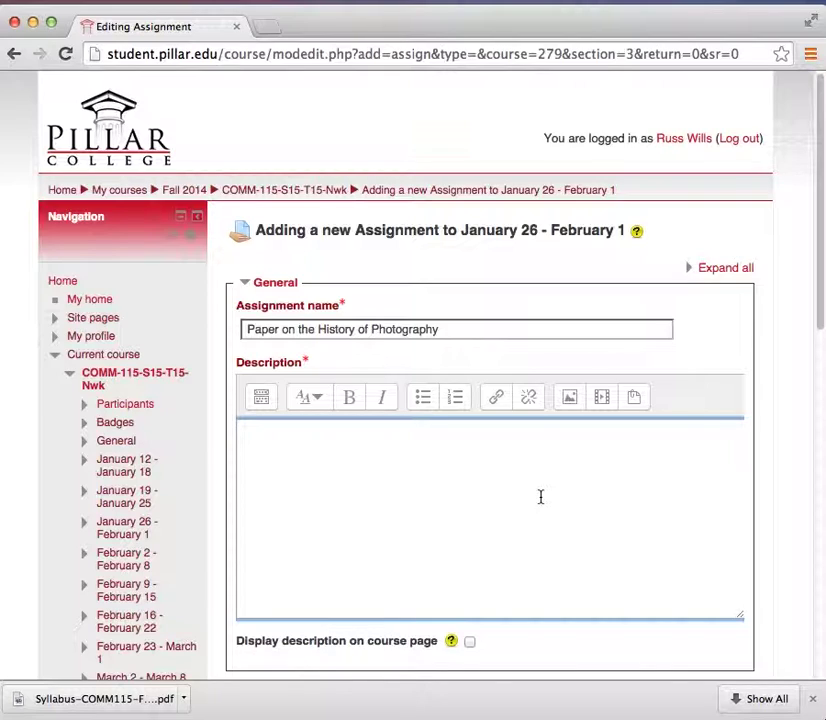
pyautogui.write('(Assignment Information)')
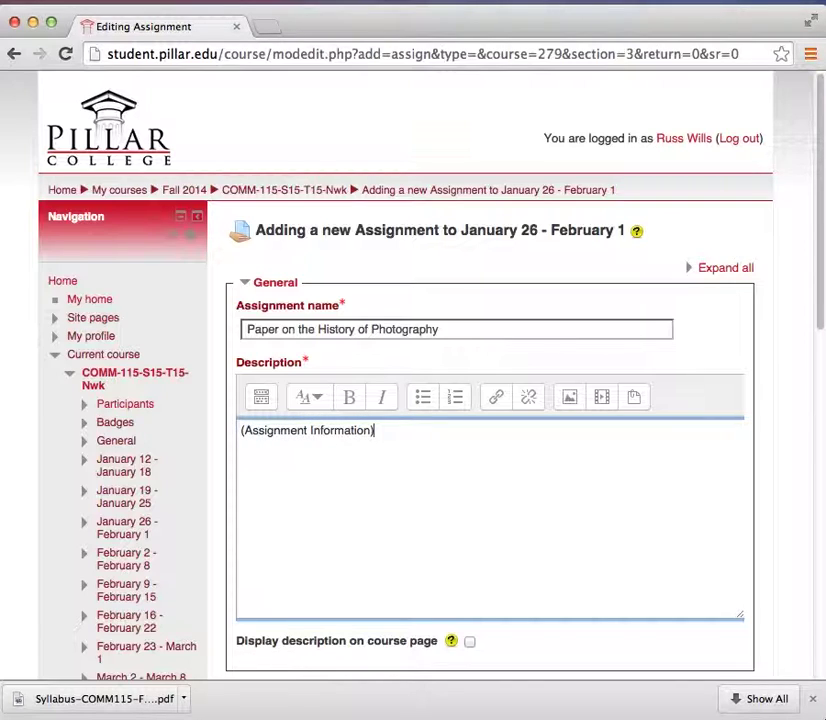
# - Enable the assignment's cut-off date and set the start date for allowing submissions to 23 October 2014
pyautogui.scroll(-10, 620, 478)
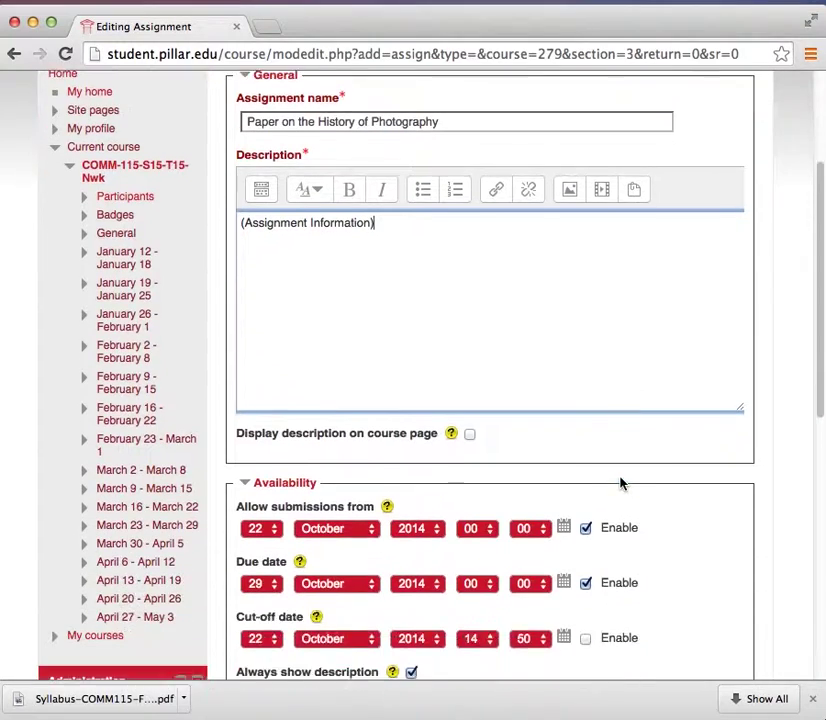
pyautogui.scroll(-3, 636, 484)
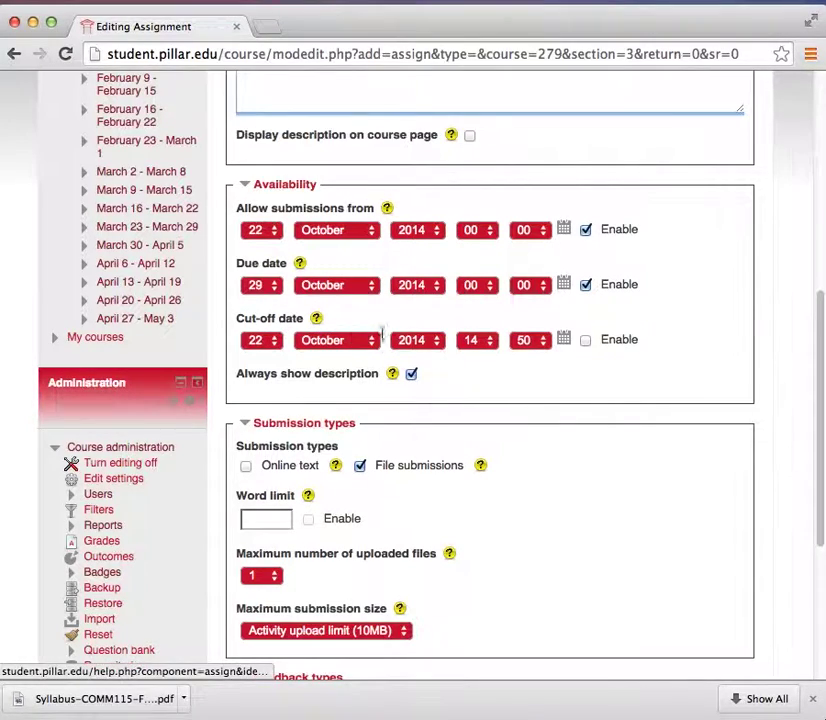
pyautogui.click(587, 342)
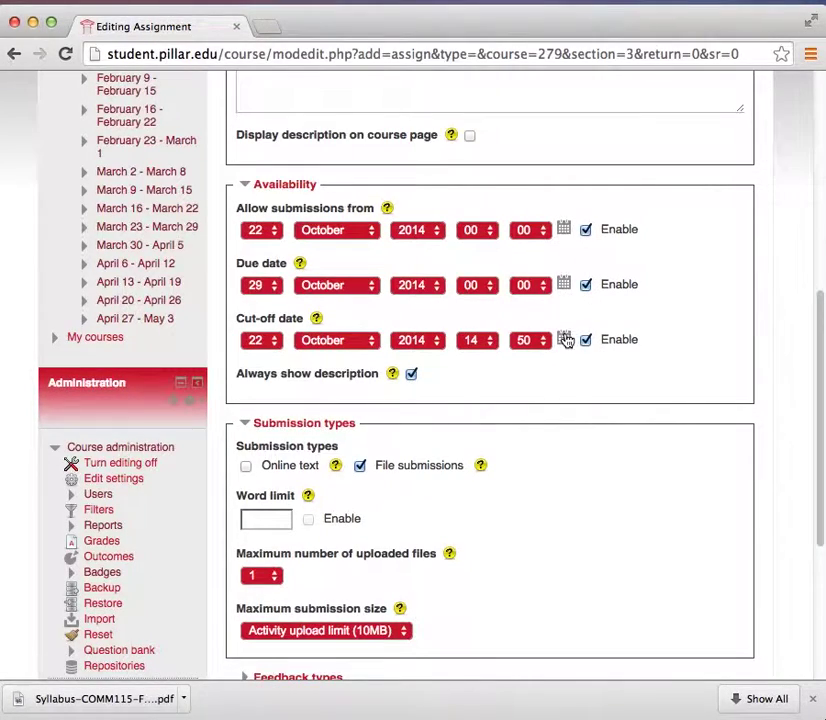
pyautogui.click(564, 229)
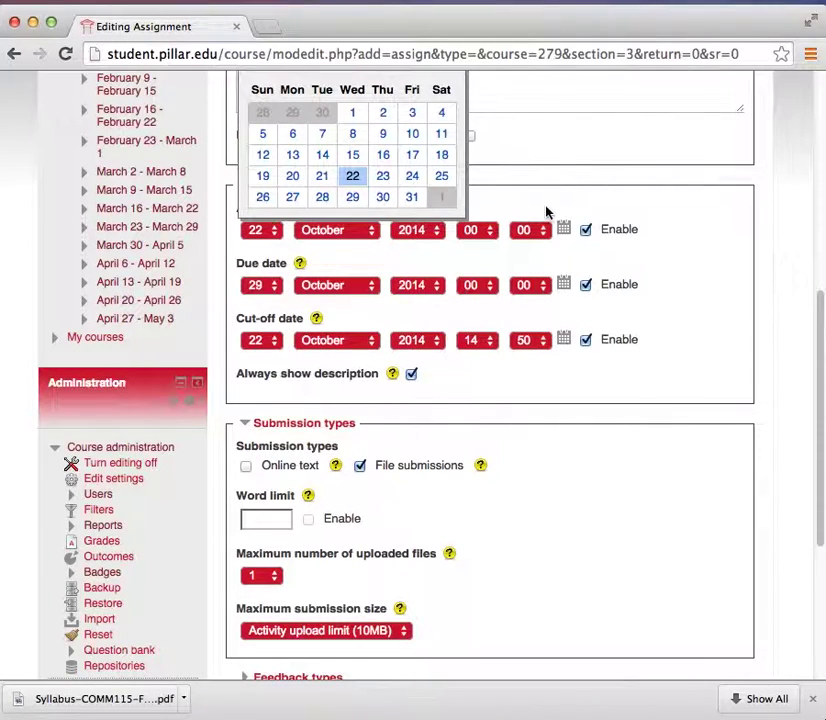
pyautogui.click(382, 176)
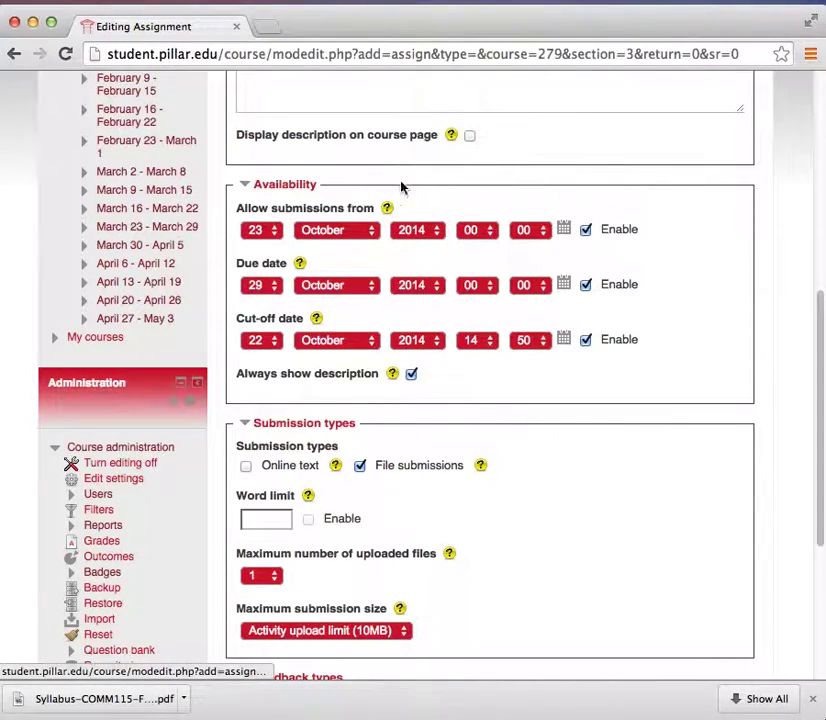
# - Disable the submission start date, the due date and the cut-off date of the assignment
pyautogui.click(586, 230)
pyautogui.click(586, 285)
pyautogui.click(586, 340)
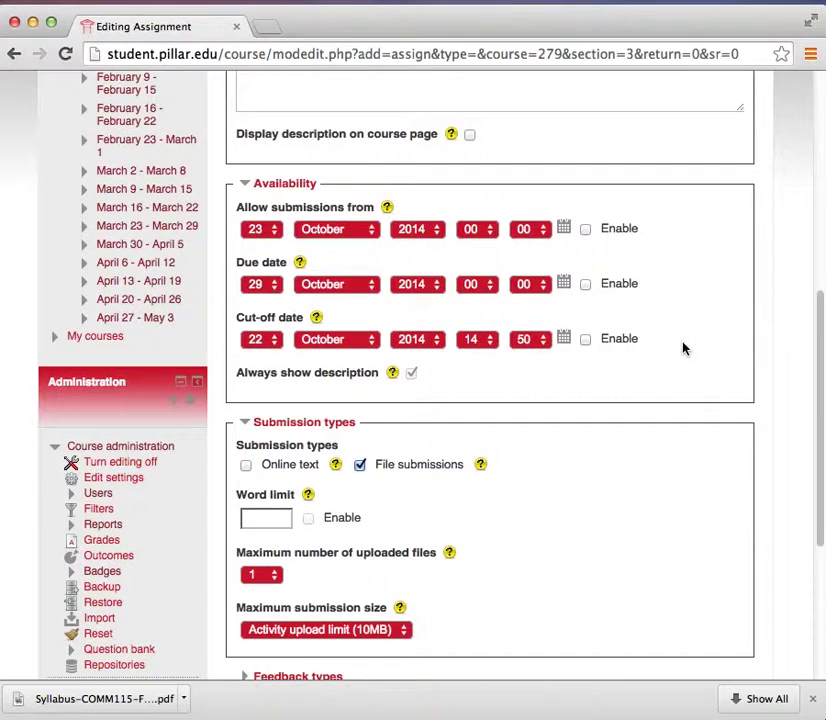
pyautogui.scroll(-5, 683, 348)
pyautogui.scroll(-1, 684, 345)
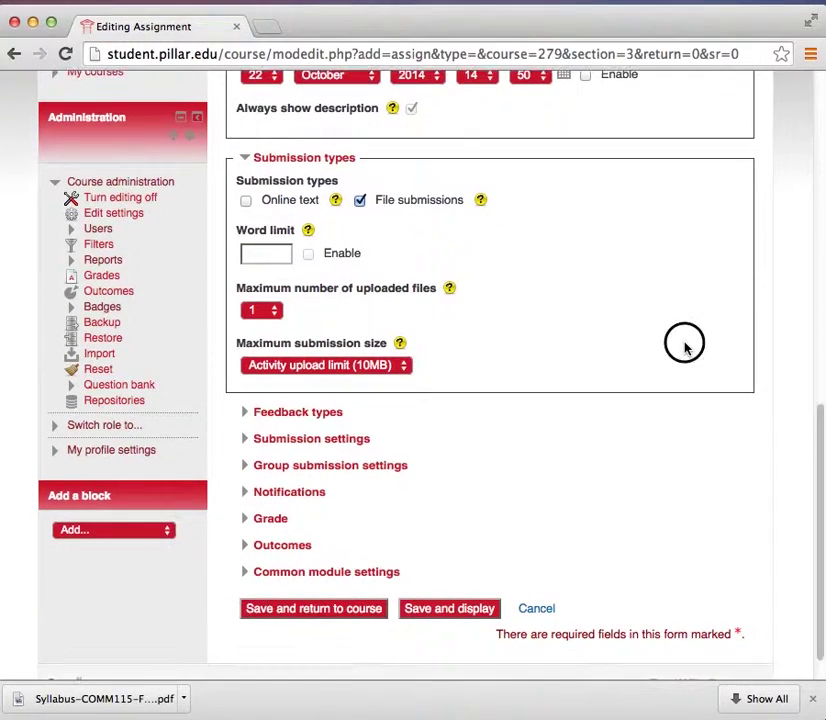
pyautogui.click(246, 201)
pyautogui.click(246, 201)
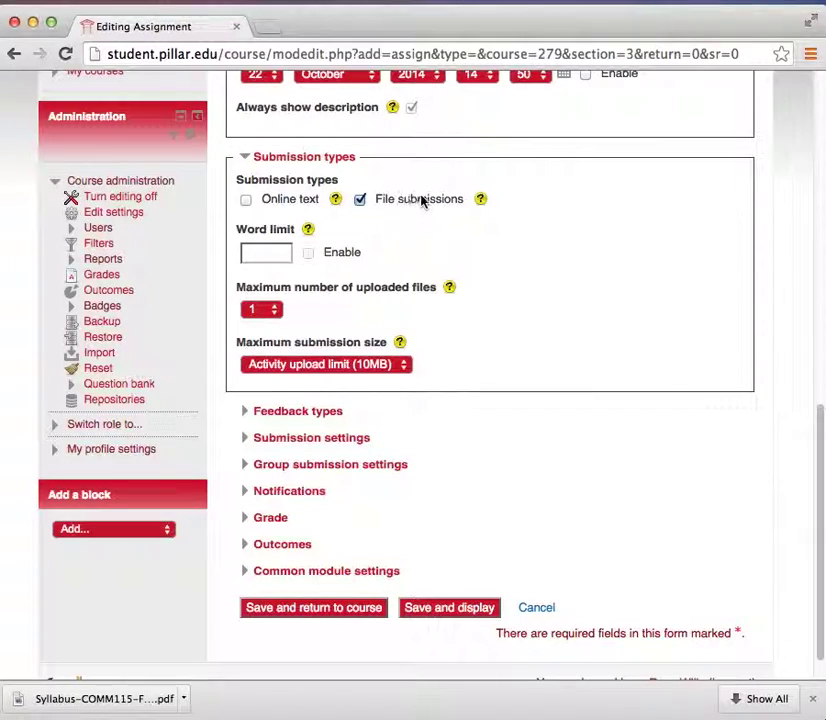
pyautogui.click(378, 201)
pyautogui.click(404, 202)
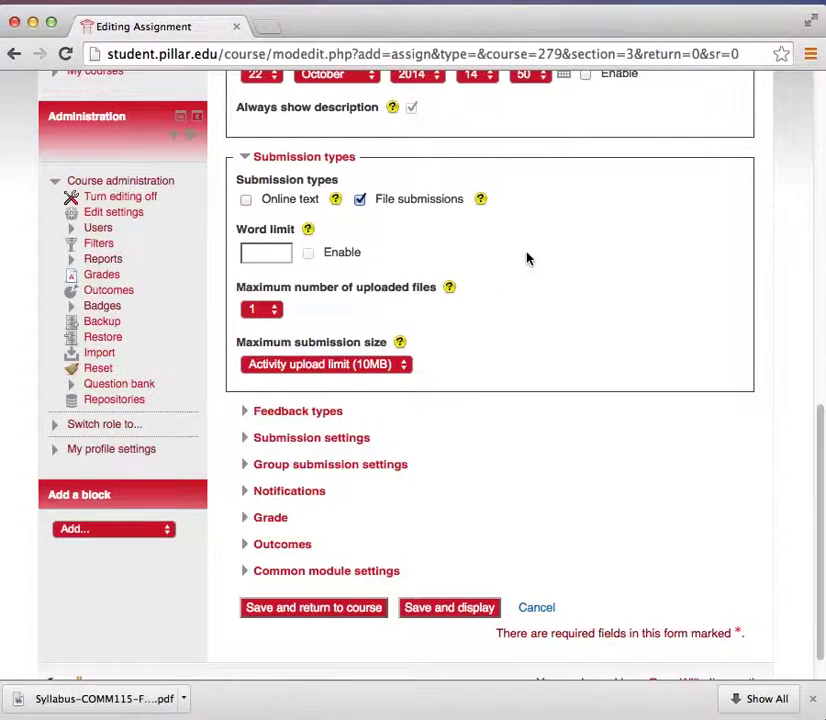
# - Set the maximum number of uploaded files to 20 and view the options for the maximum submission size
pyautogui.scroll(-1, 527, 257)
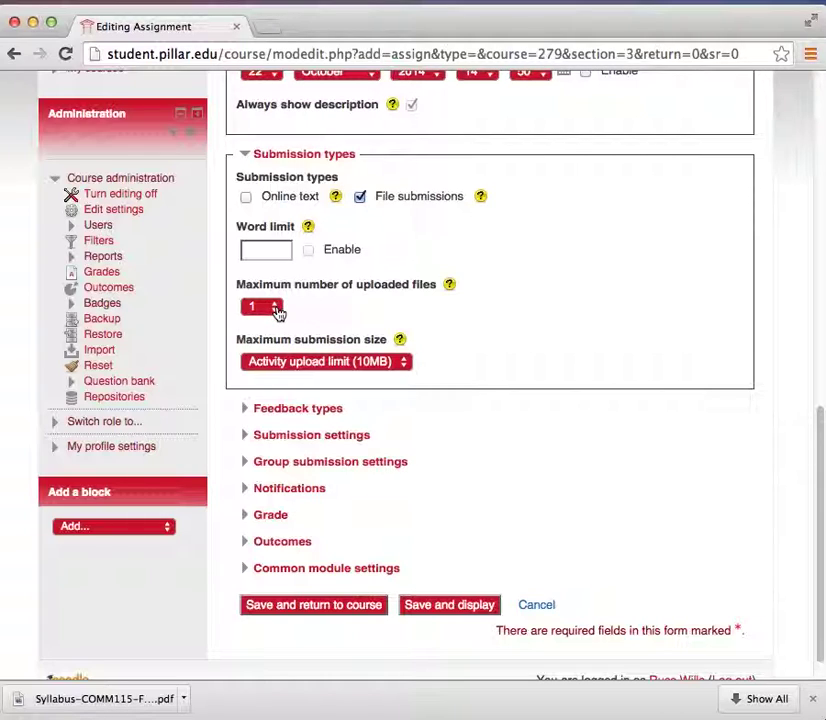
pyautogui.click(277, 312)
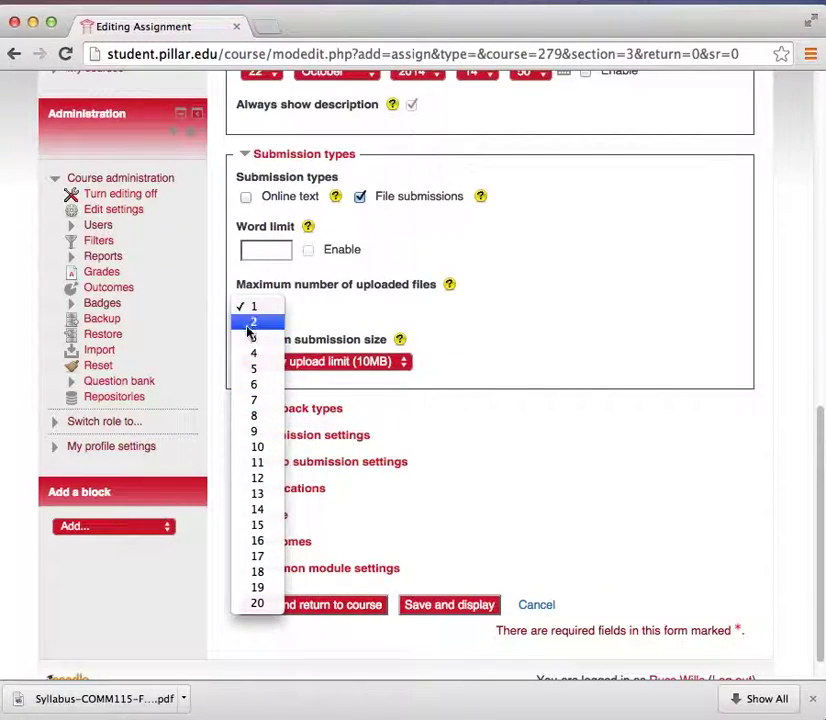
pyautogui.click(258, 603)
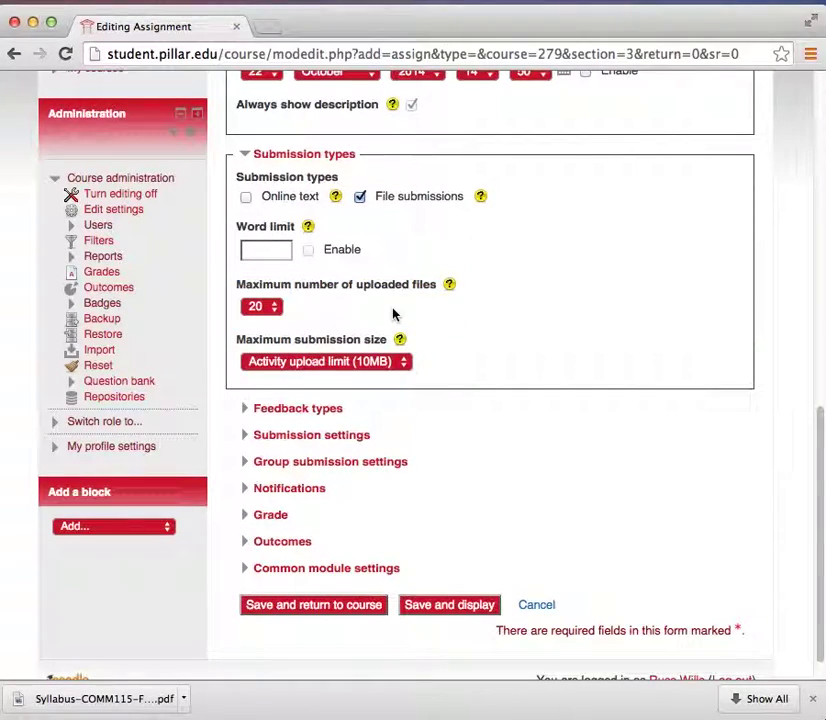
pyautogui.click(343, 308)
pyautogui.click(375, 362)
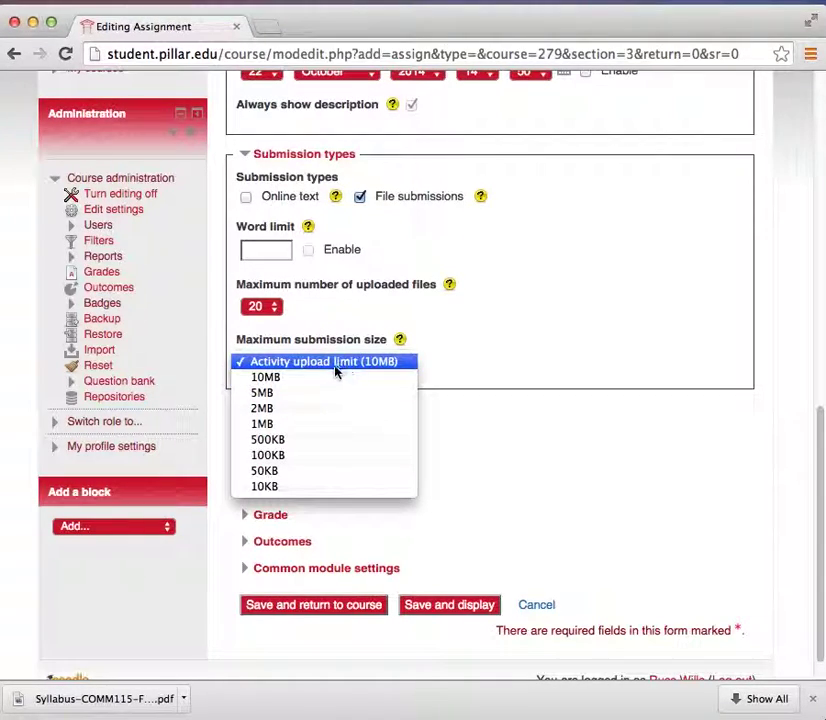
pyautogui.click(500, 358)
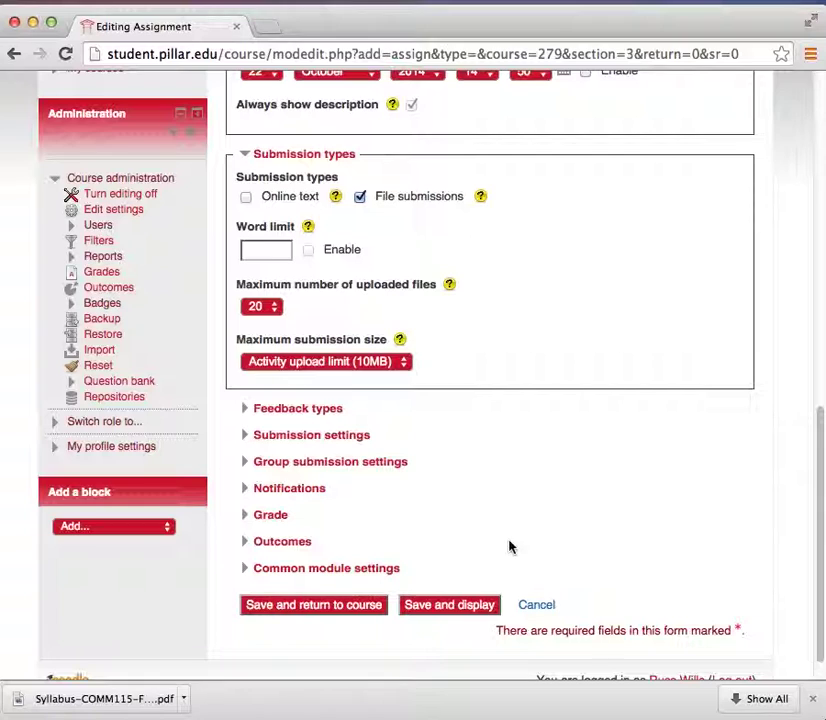
# - Review the assignment's name, description, availability dates and submission type settings throughout the form
pyautogui.scroll(5, 537, 463)
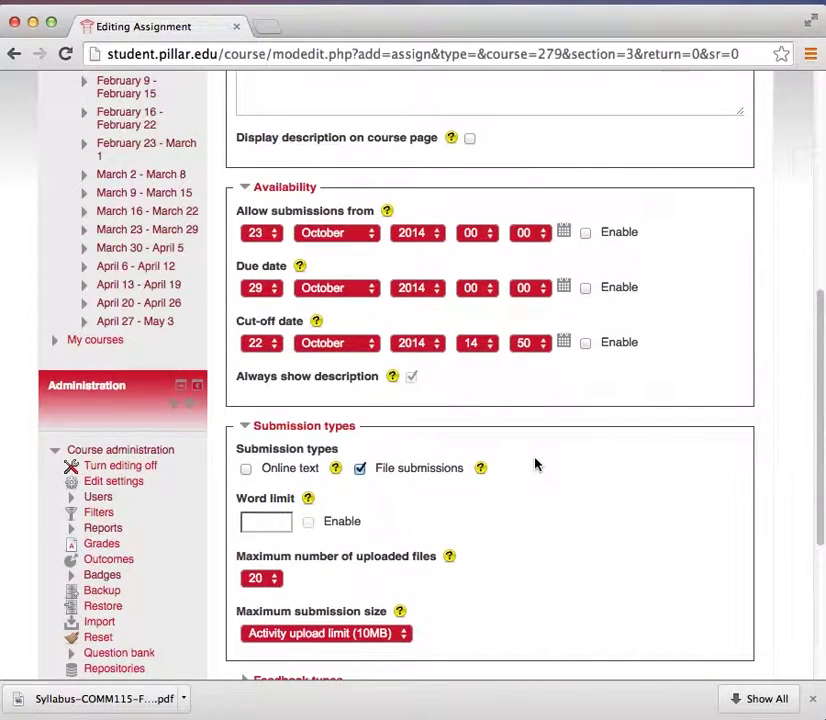
pyautogui.scroll(10, 535, 463)
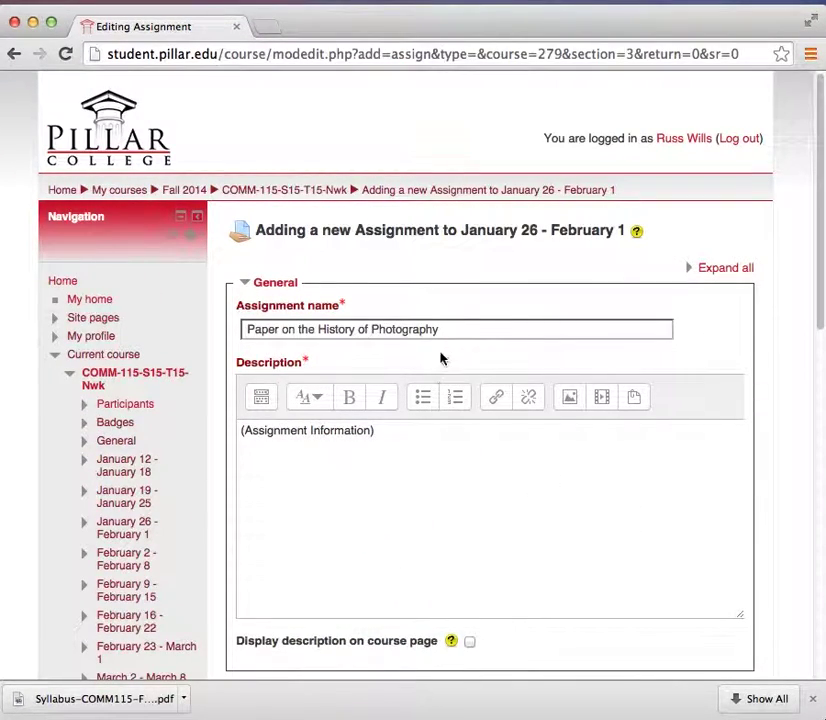
pyautogui.click(466, 330)
pyautogui.scroll(-2, 465, 340)
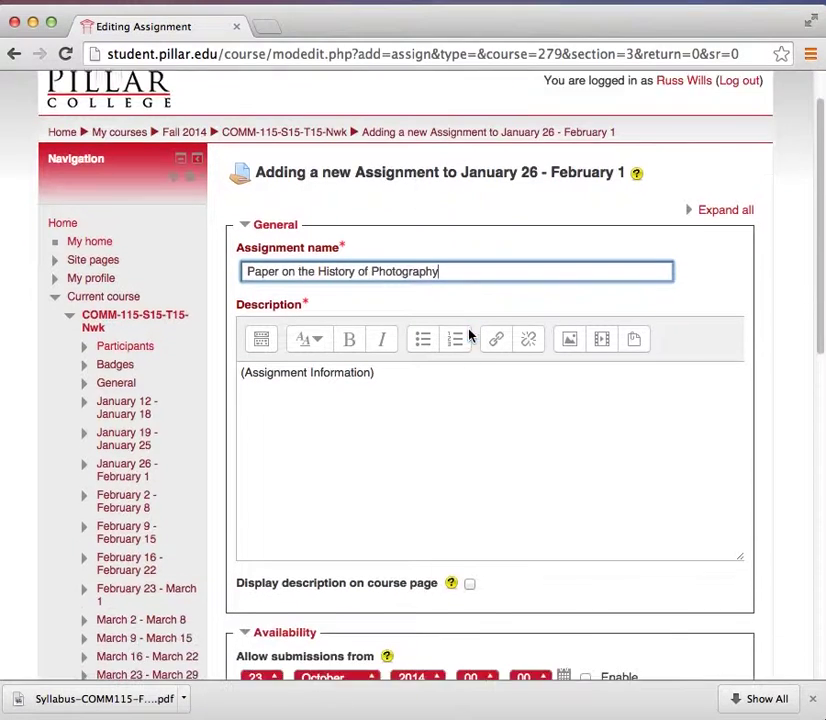
pyautogui.click(461, 352)
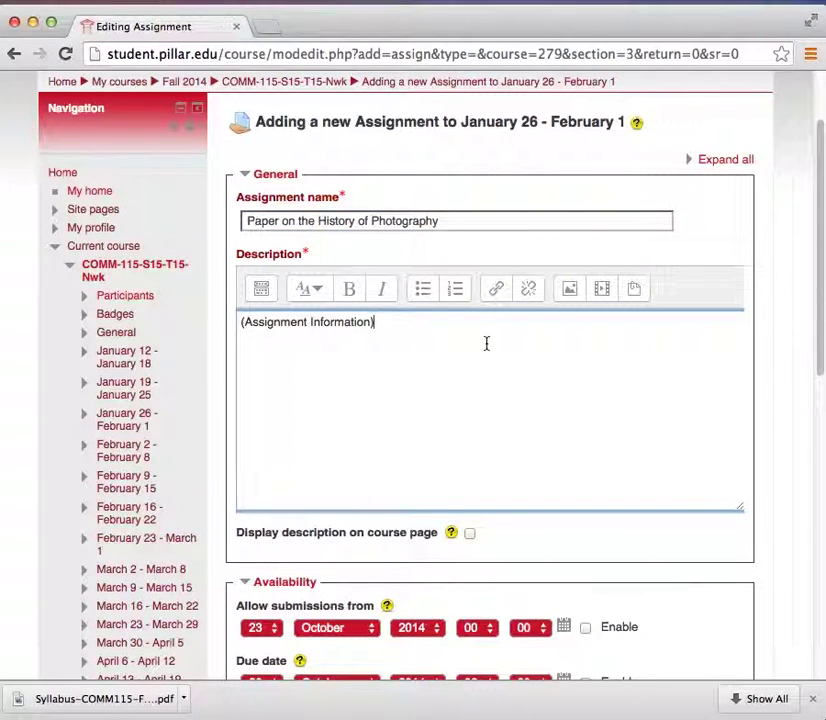
pyautogui.scroll(-9, 483, 342)
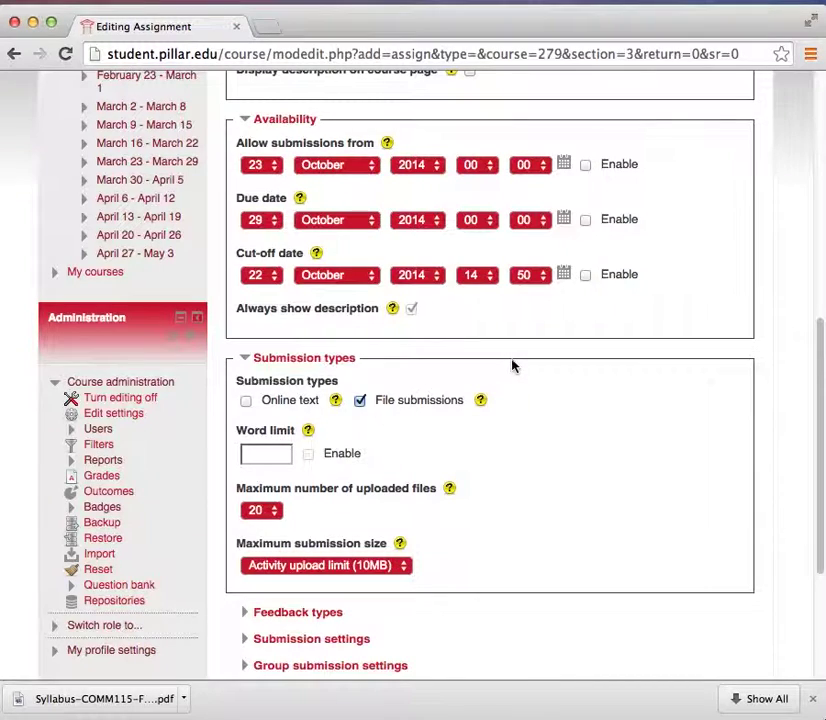
pyautogui.scroll(-3, 513, 366)
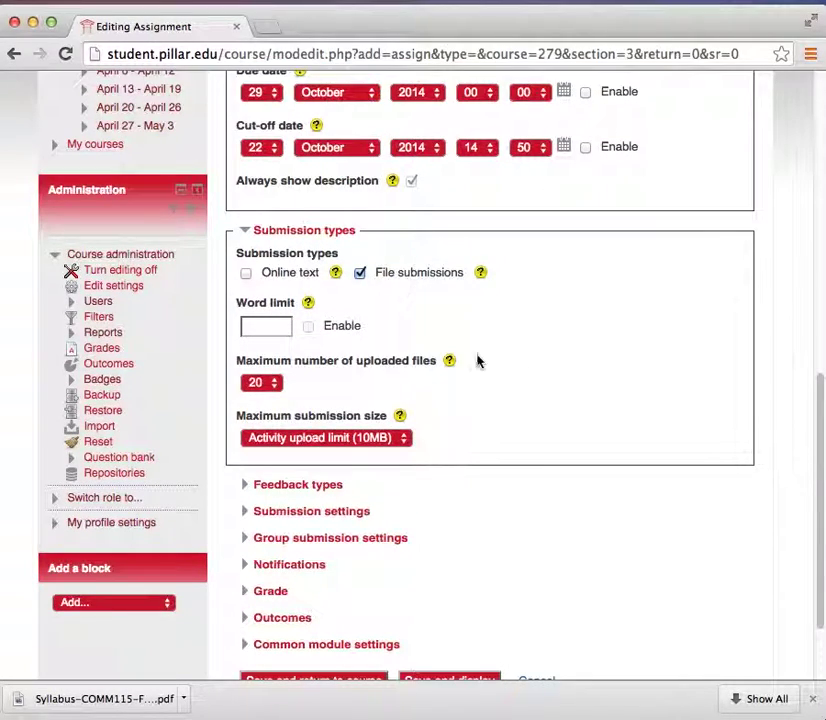
pyautogui.scroll(-3, 535, 422)
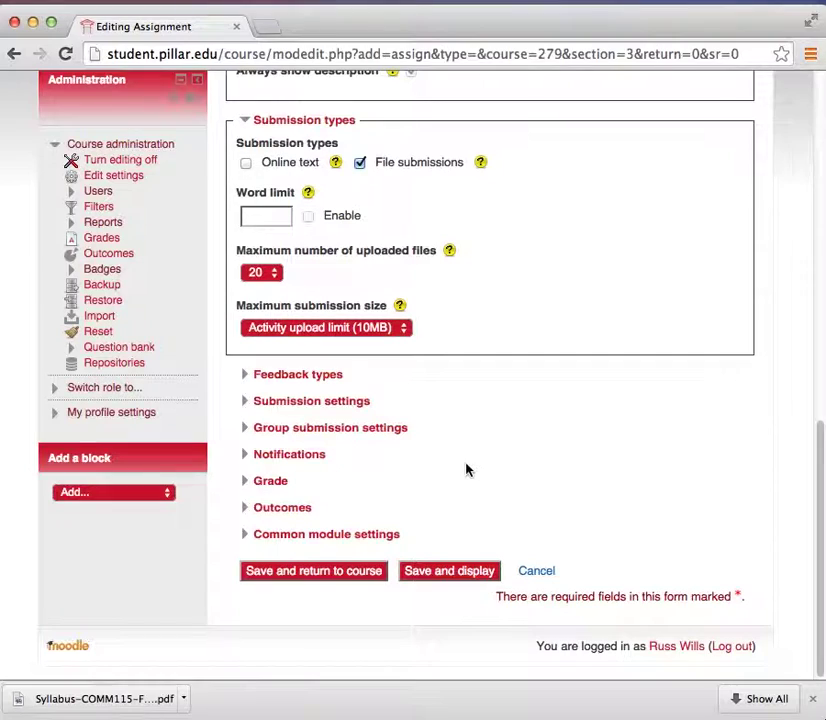
# - Save and display the assignment, and open the grading list of all its submissions
pyautogui.click(452, 573)
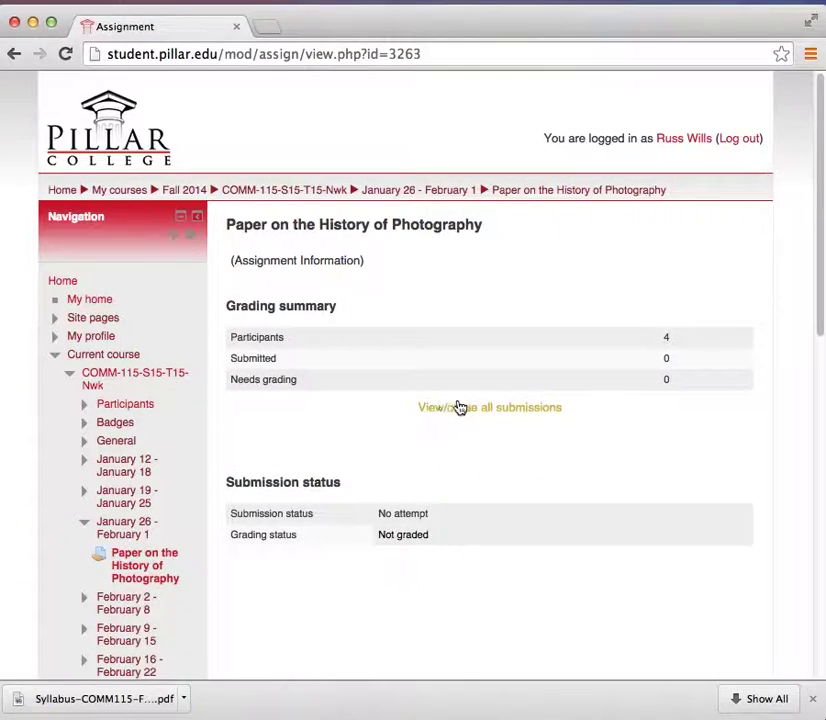
pyautogui.click(490, 412)
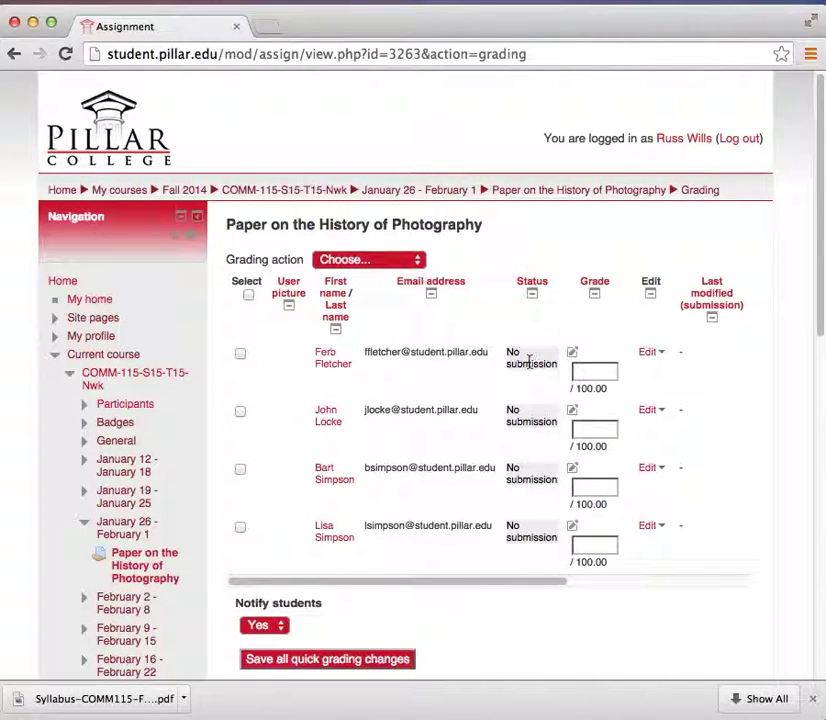
# - Examine the submission status of the first student in the grading list and view the edit options for that row
pyautogui.tripleClick(512, 352)
pyautogui.click(512, 355)
pyautogui.moveTo(509, 354); pyautogui.dragTo(557, 369)
pyautogui.click(553, 362)
pyautogui.moveTo(510, 354)
pyautogui.mouseDown()
pyautogui.moveTo(557, 363)
pyautogui.moveTo(507, 350)
pyautogui.mouseUp()
pyautogui.click(557, 363)
pyautogui.click(528, 360)
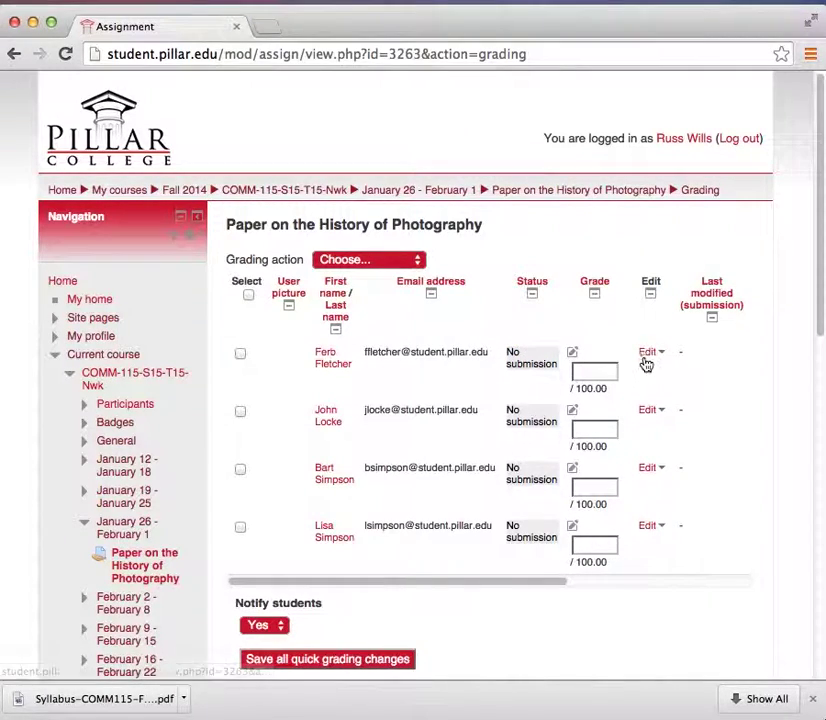
pyautogui.moveTo(660, 356)
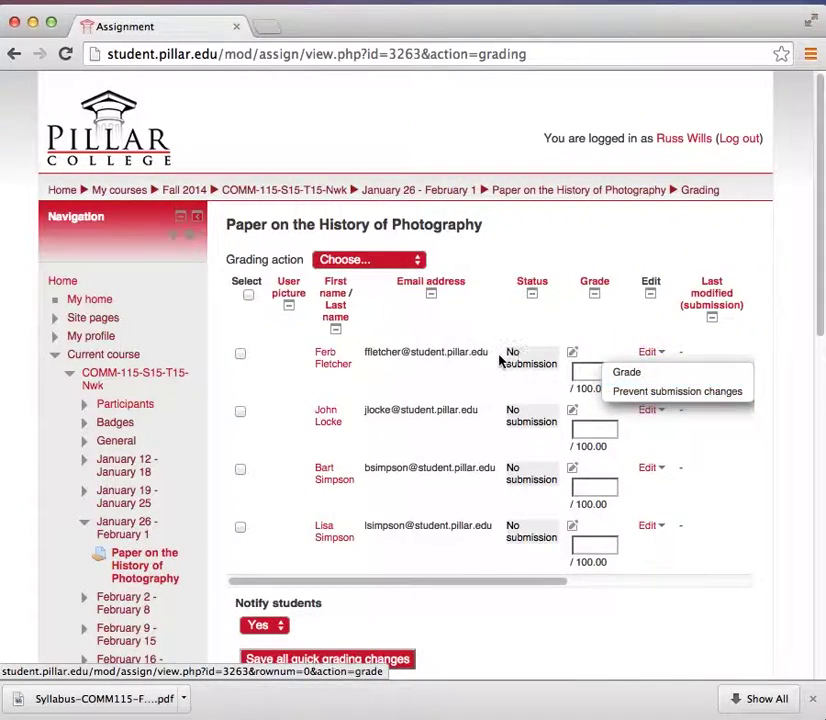
pyautogui.click(421, 363)
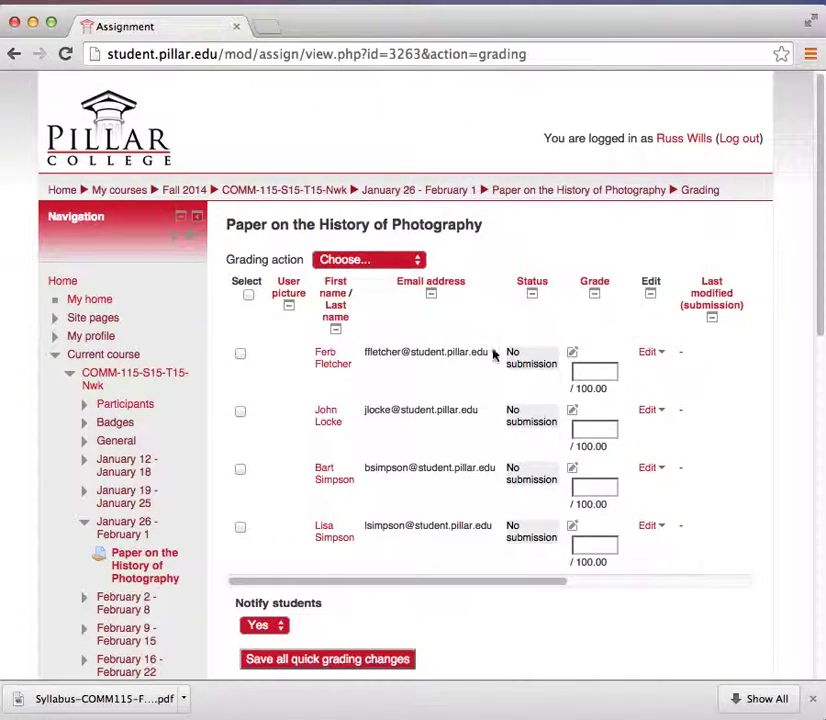
# - Give the first student in the list a grade of 95, save the quick grading changes and return to the grading list
pyautogui.click(594, 371)
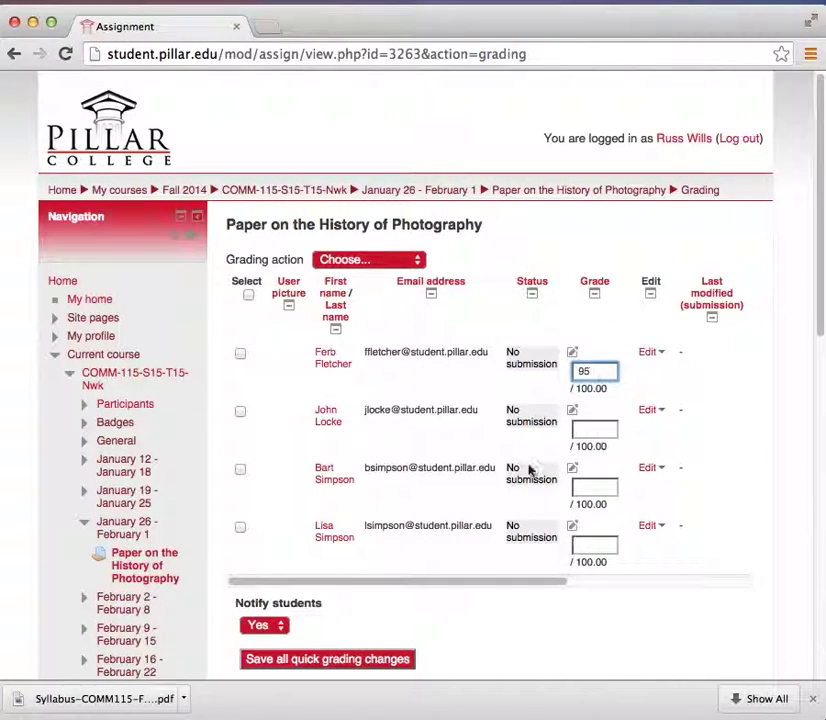
pyautogui.click(344, 665)
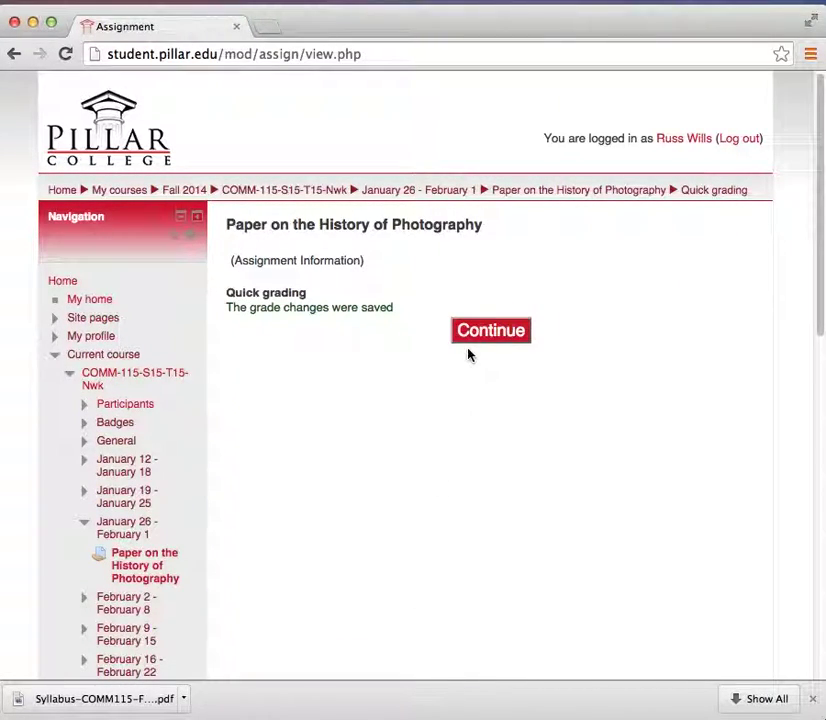
pyautogui.click(483, 332)
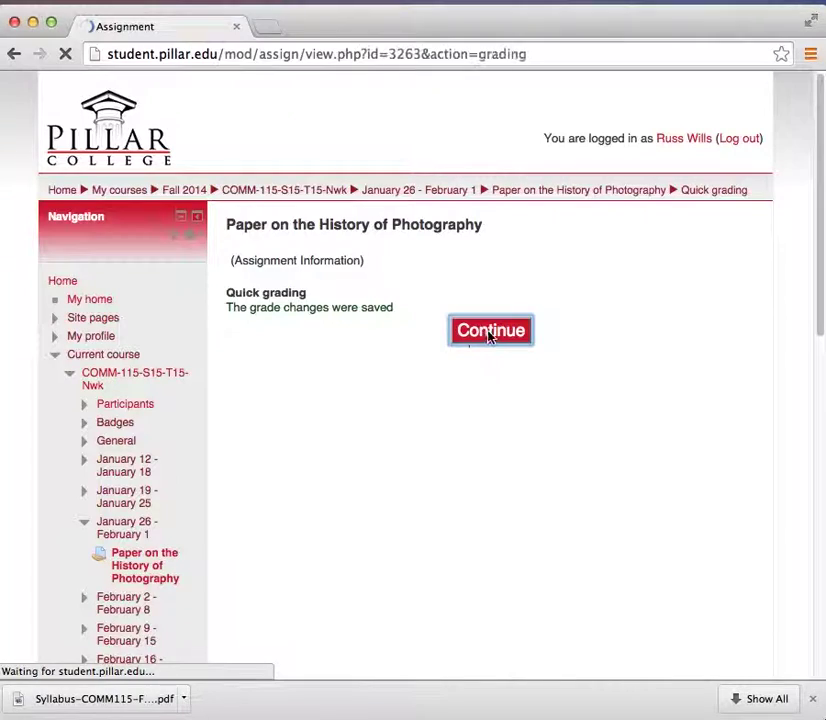
# - View the choices for notifying students about grading, leaving Yes selected
pyautogui.click(264, 625)
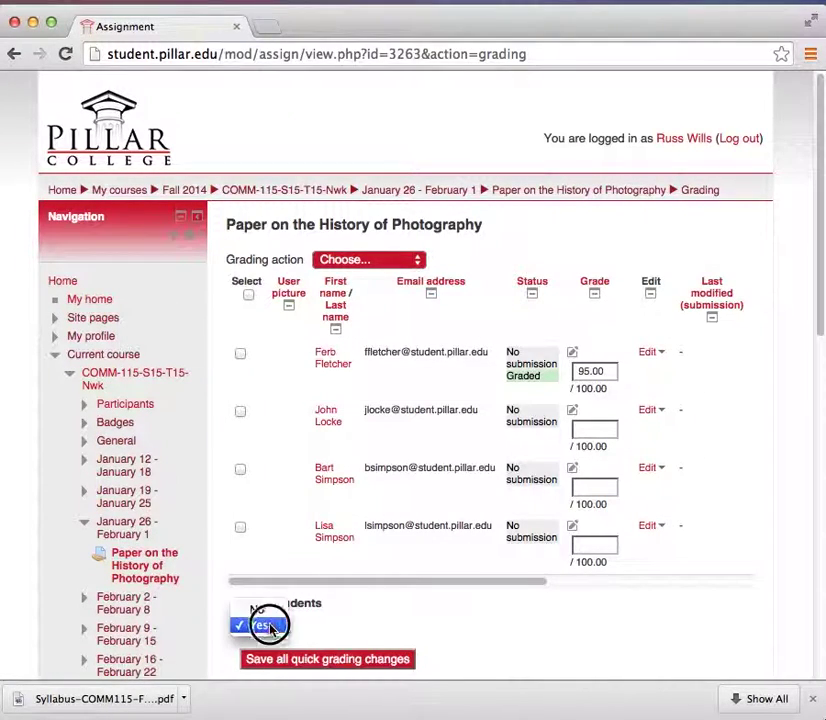
pyautogui.click(360, 612)
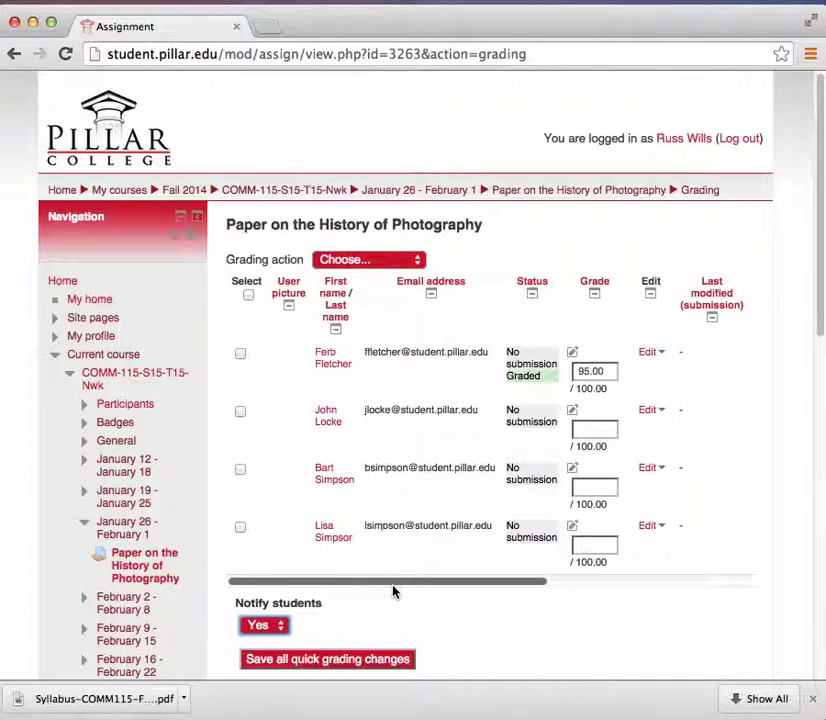
pyautogui.click(348, 614)
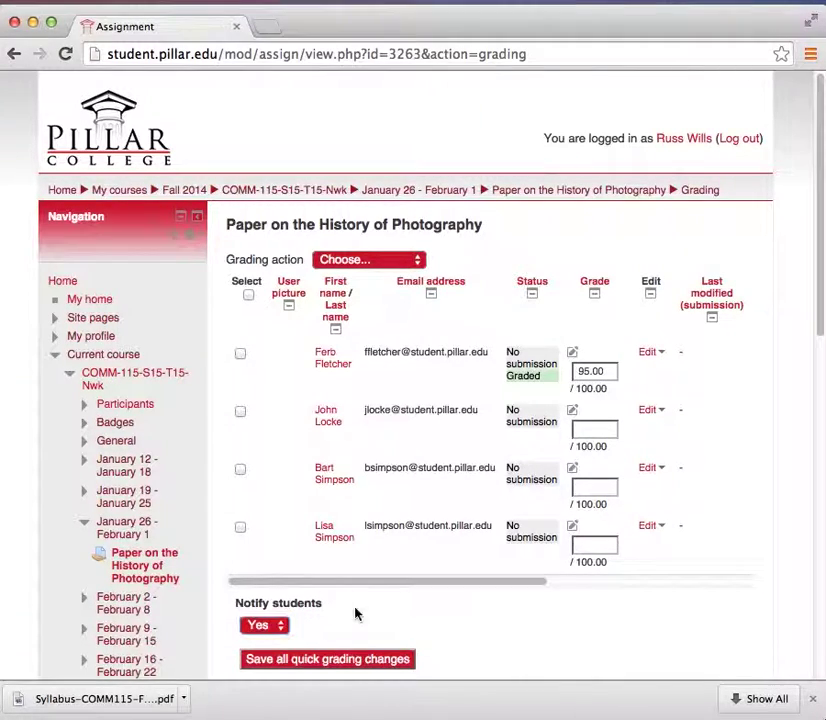
# - Examine the grading options below the submissions list, including the choices for the number of assignments per page
pyautogui.scroll(-1, 422, 610)
pyautogui.scroll(-5, 422, 610)
pyautogui.scroll(2, 424, 608)
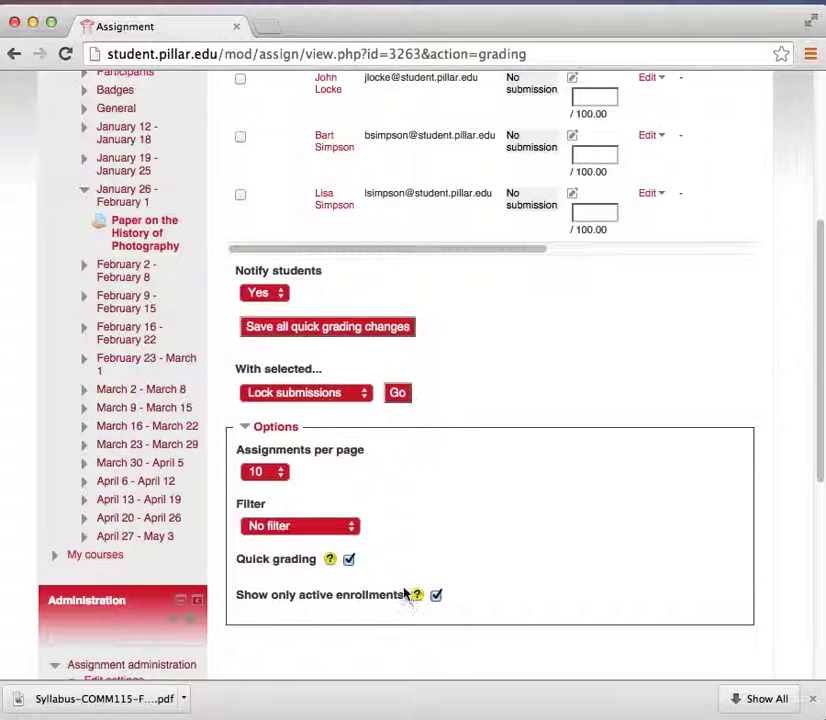
pyautogui.click(279, 470)
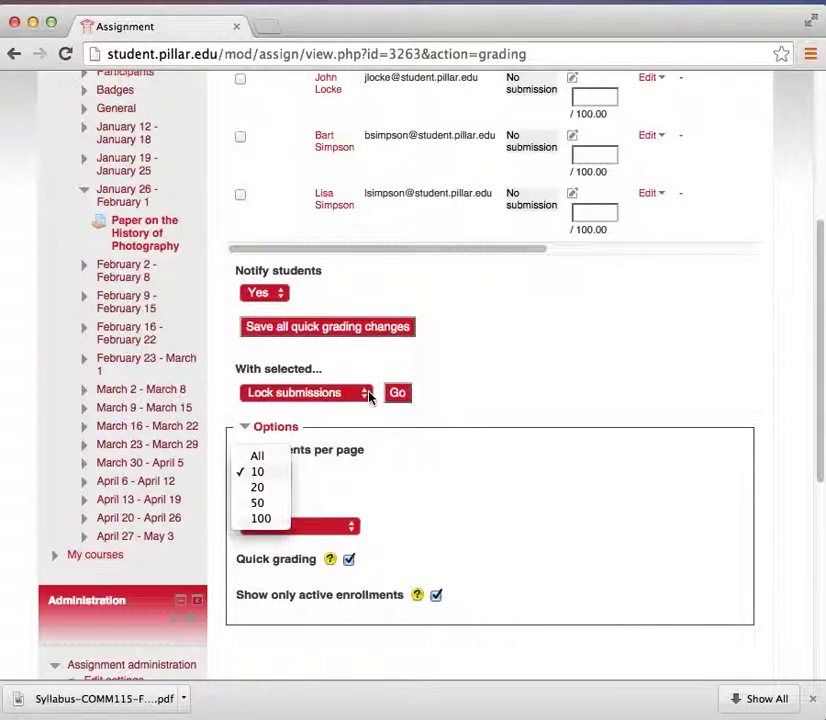
pyautogui.click(483, 416)
pyautogui.scroll(3, 479, 413)
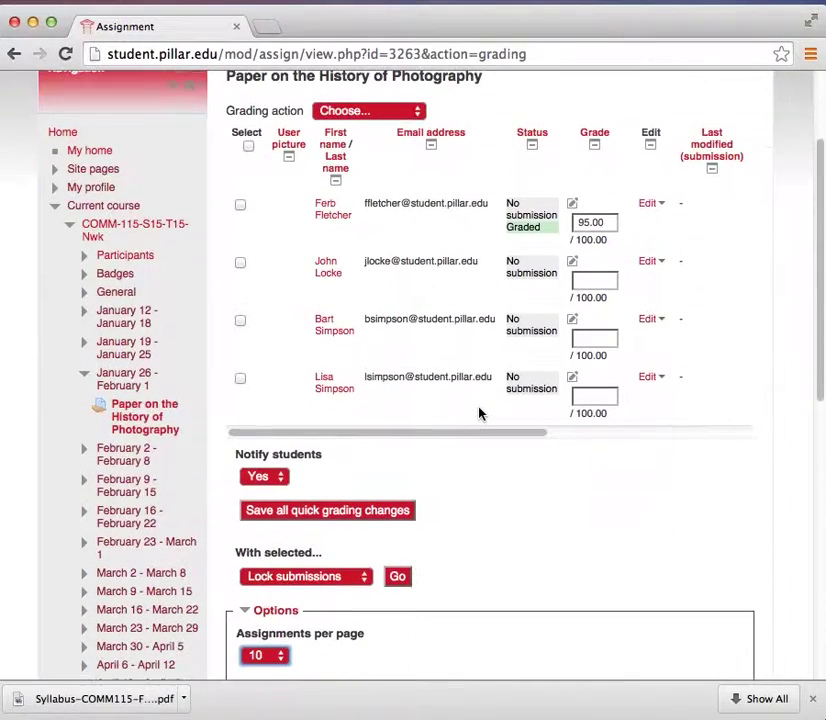
pyautogui.scroll(-1, 463, 467)
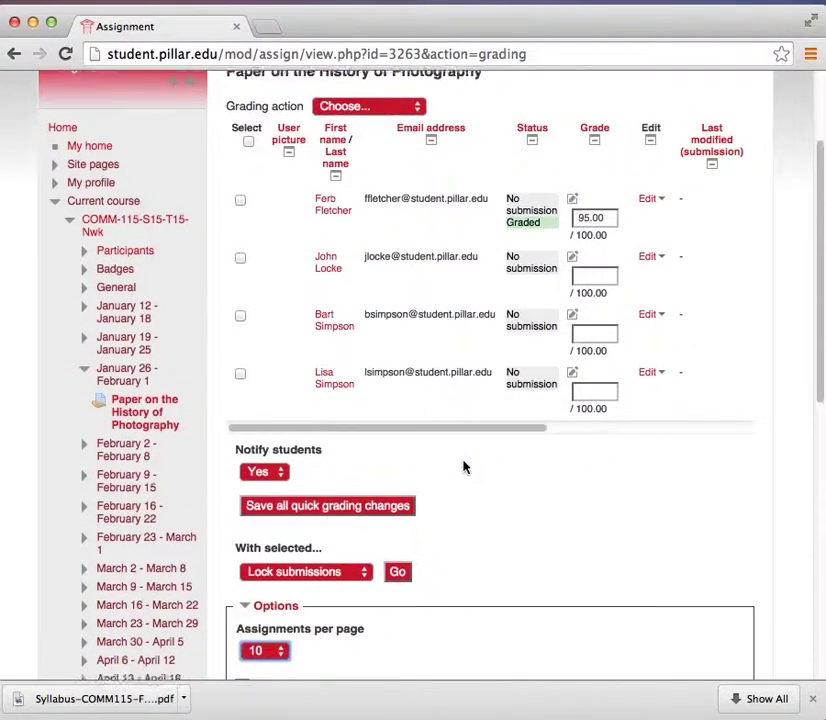
pyautogui.scroll(-3, 463, 467)
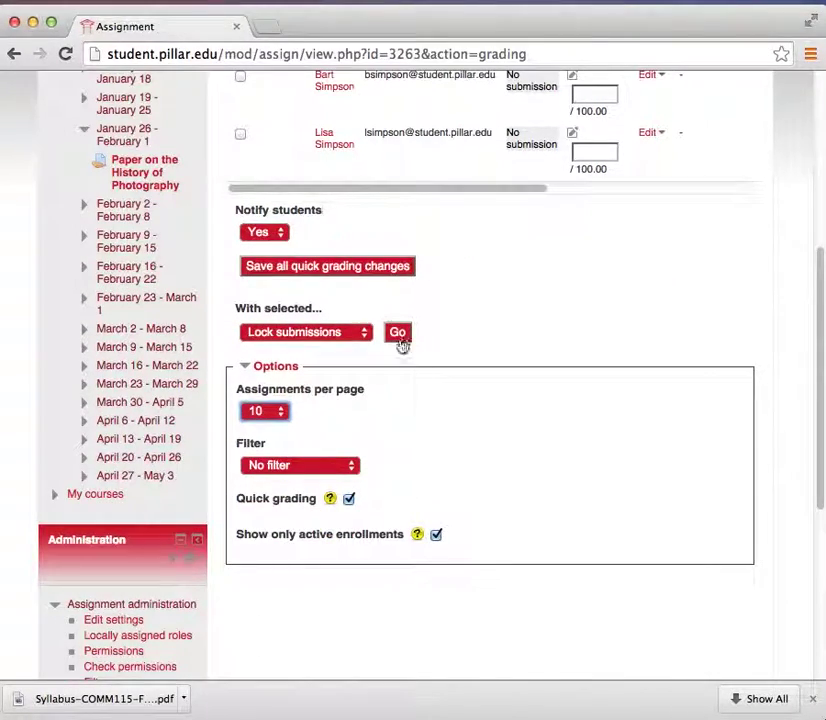
pyautogui.click(275, 416)
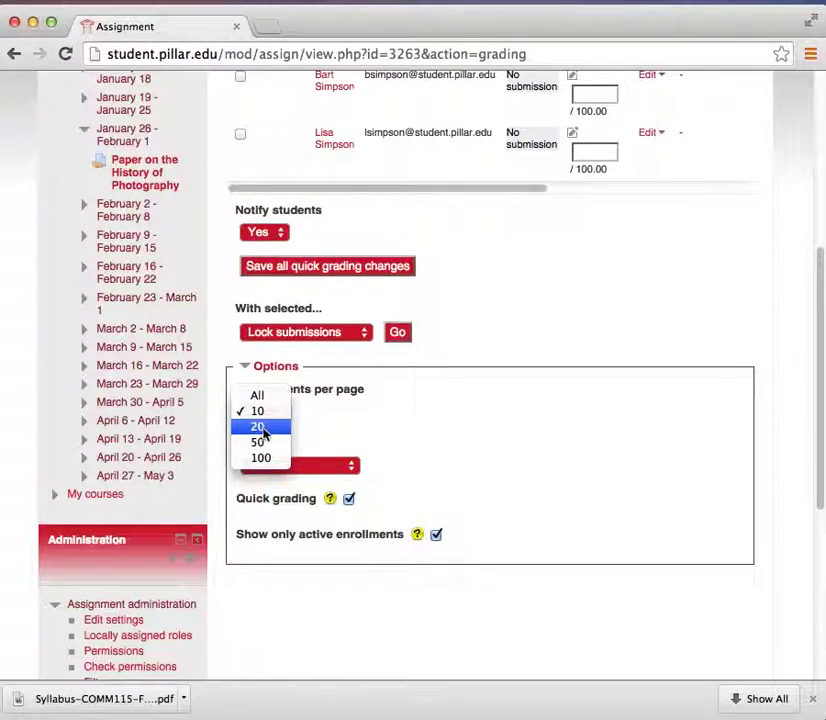
pyautogui.click(470, 419)
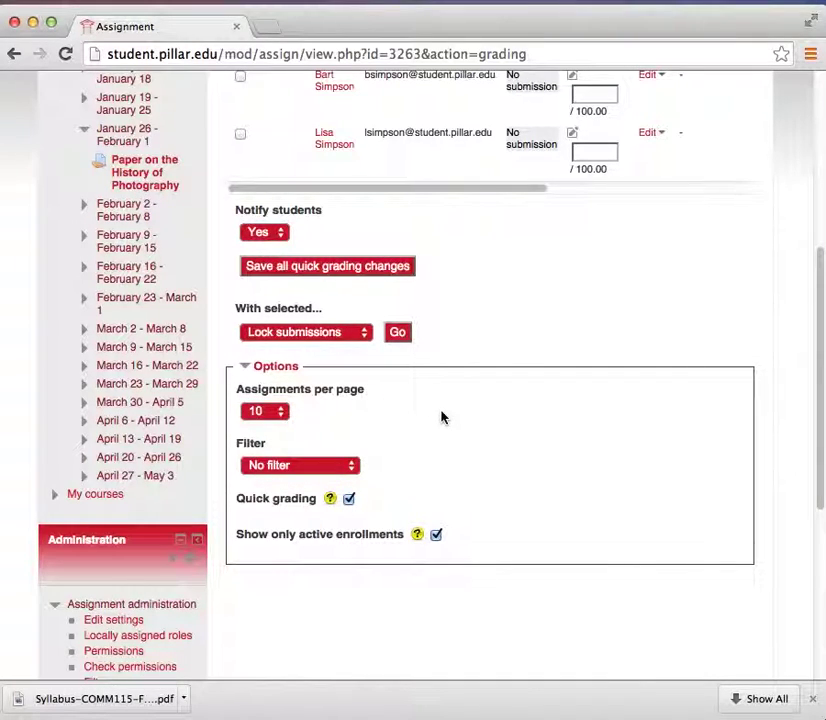
pyautogui.scroll(-1, 443, 415)
pyautogui.scroll(4, 442, 415)
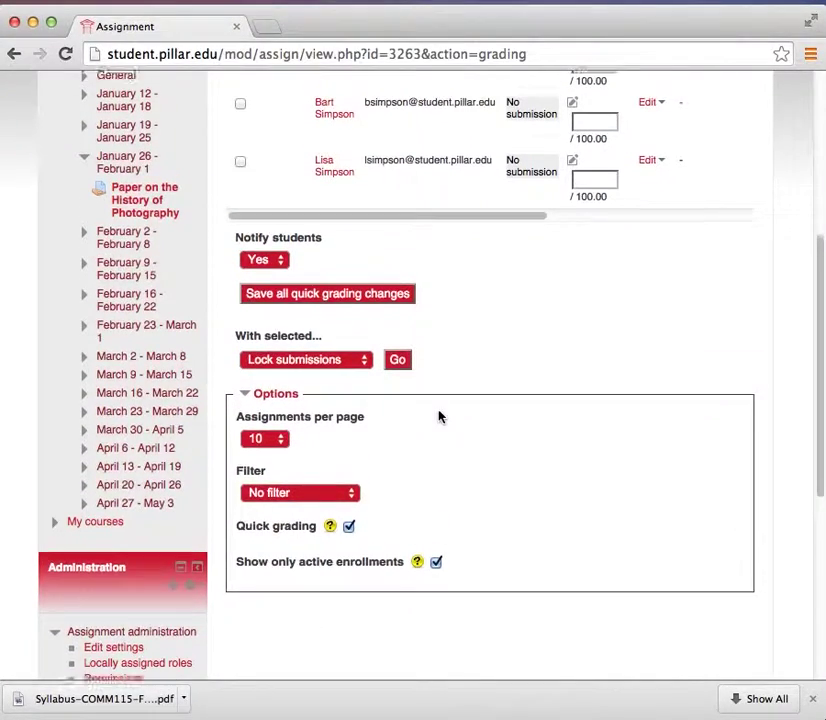
pyautogui.scroll(8, 440, 417)
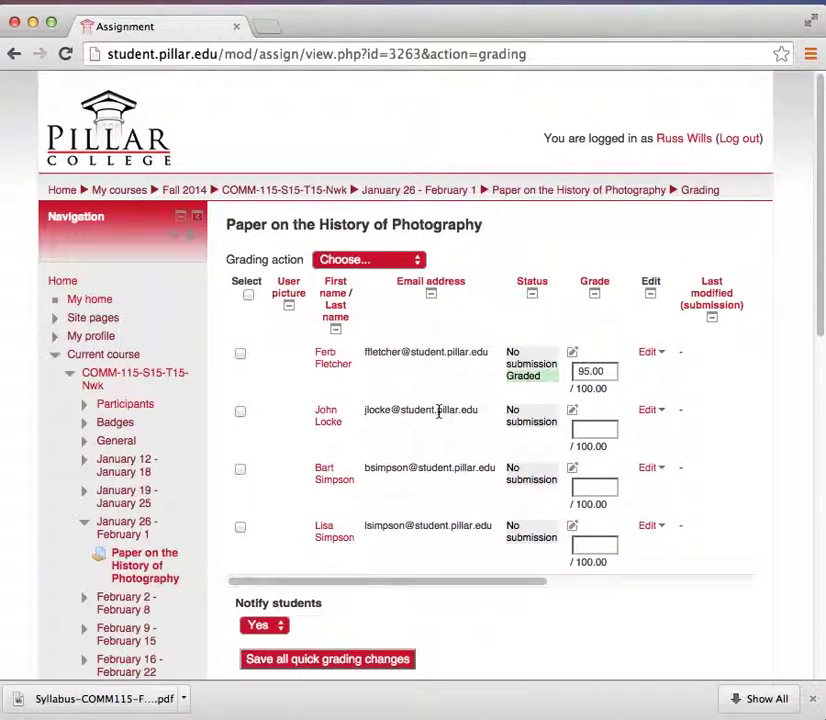
pyautogui.scroll(-2, 438, 412)
pyautogui.scroll(2, 437, 413)
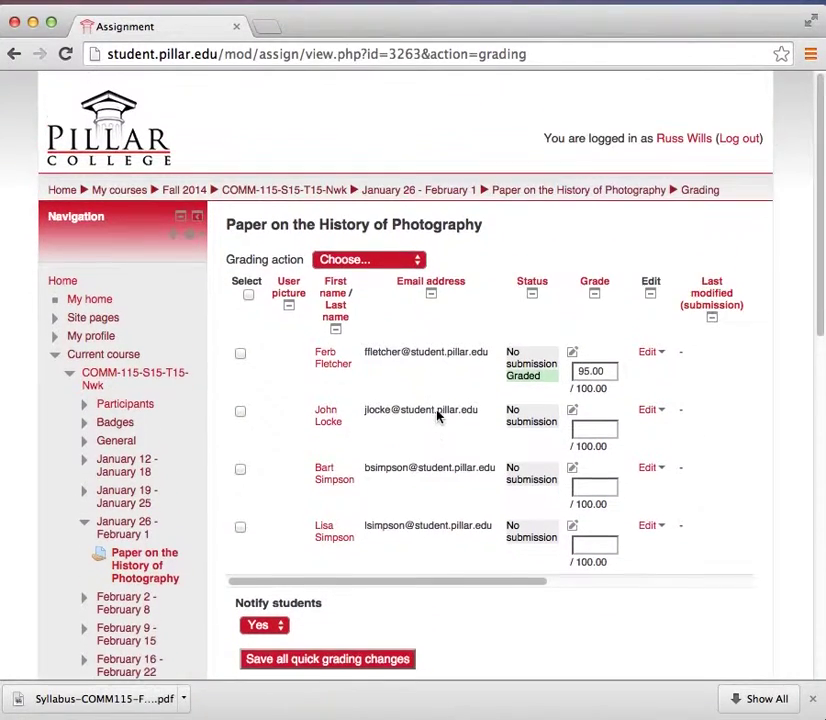
pyautogui.scroll(-3, 336, 513)
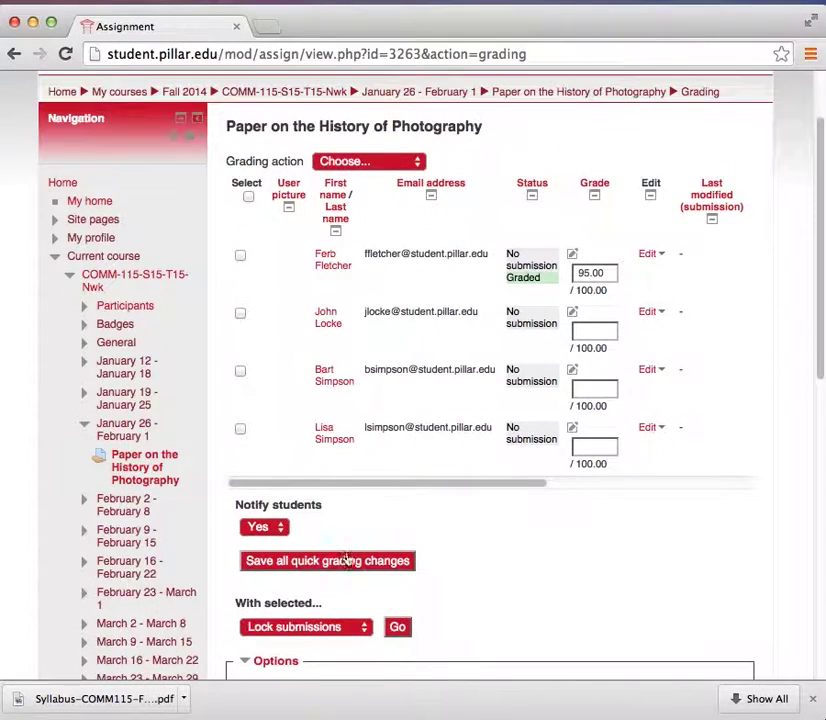
pyautogui.scroll(3, 415, 544)
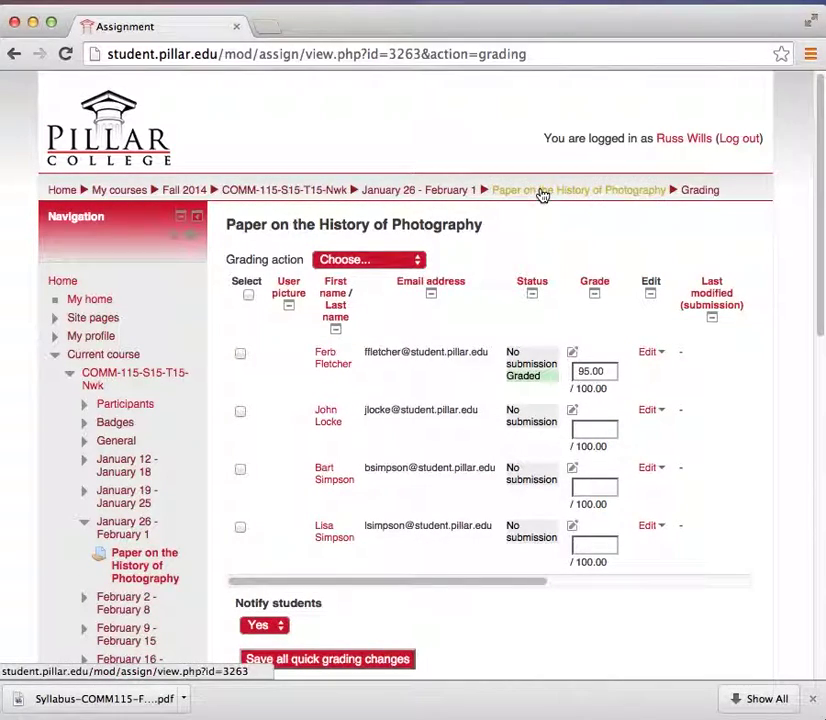
# - Return to the COMM-115-S15-T15-Nwk course page and turn editing off
pyautogui.click(320, 196)
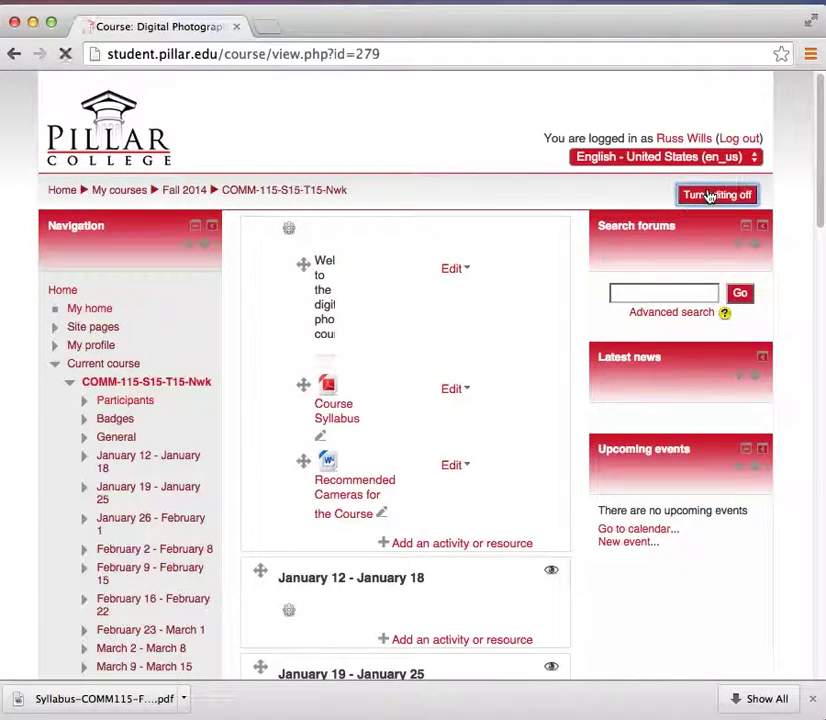
pyautogui.click(708, 195)
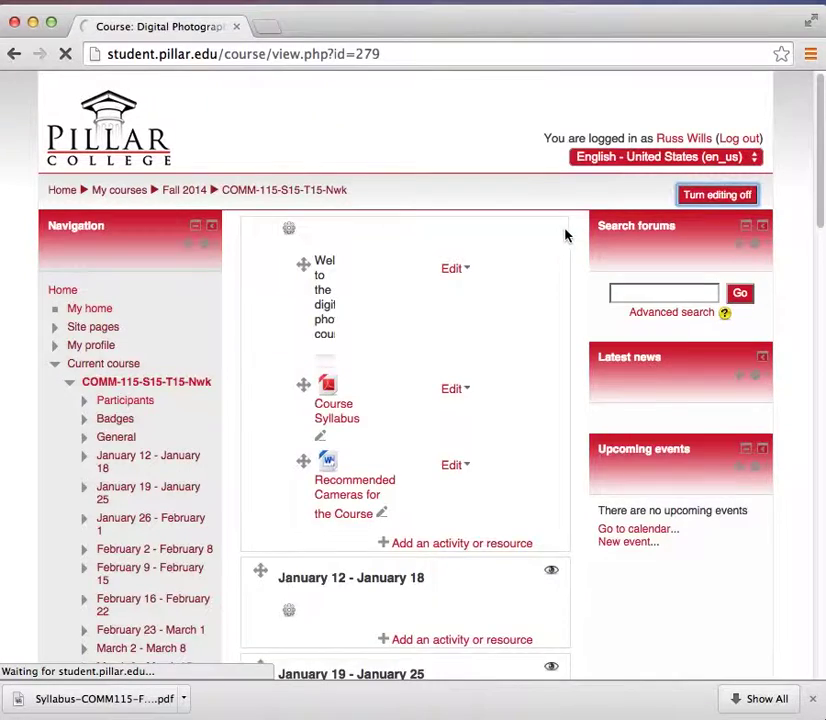
# - Switch to the Student role and open the Paper on the History of Photography assignment in the January 26 - February 1 week
pyautogui.scroll(-5, 566, 236)
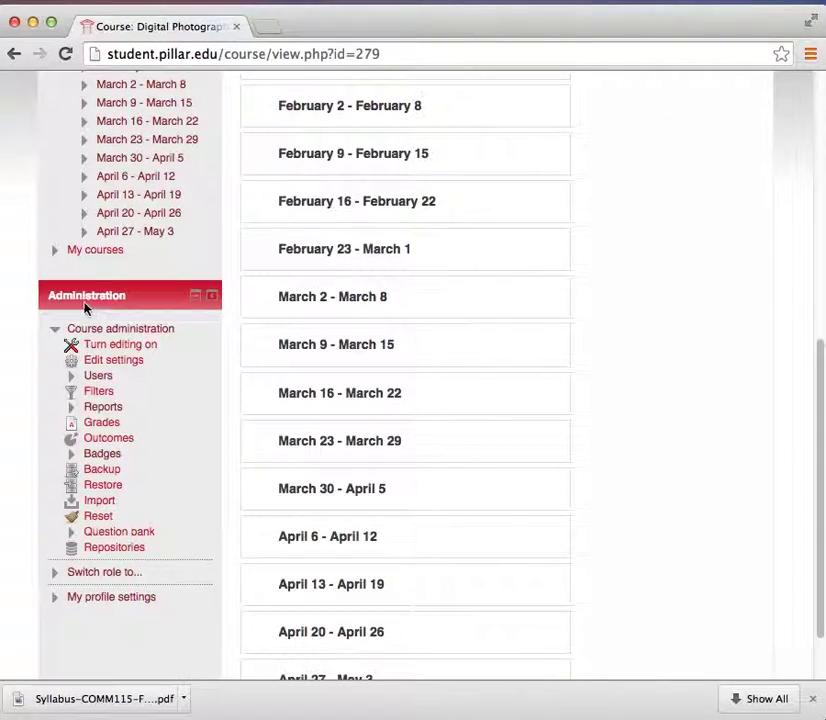
pyautogui.click(104, 576)
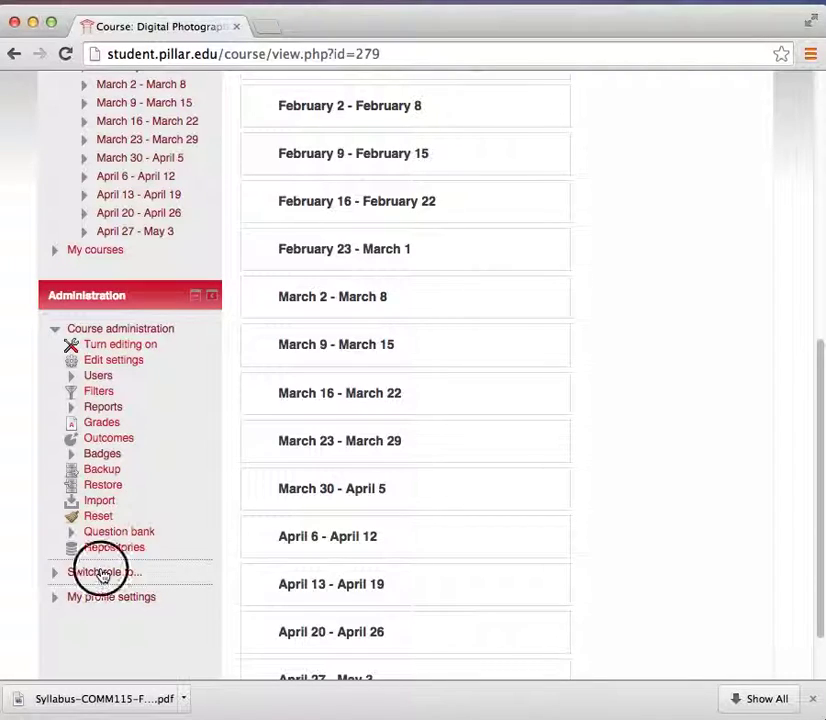
pyautogui.click(105, 609)
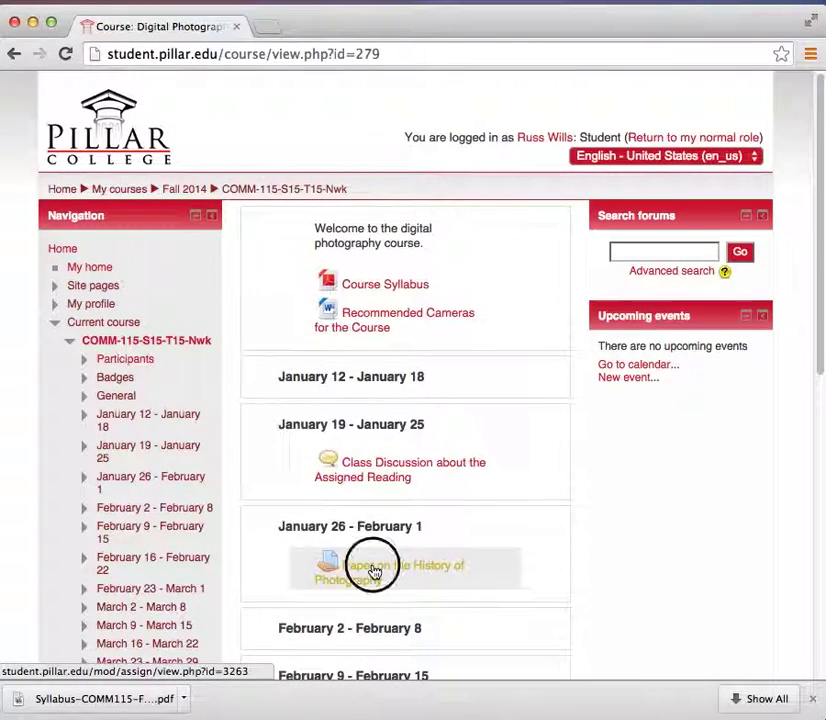
pyautogui.click(371, 572)
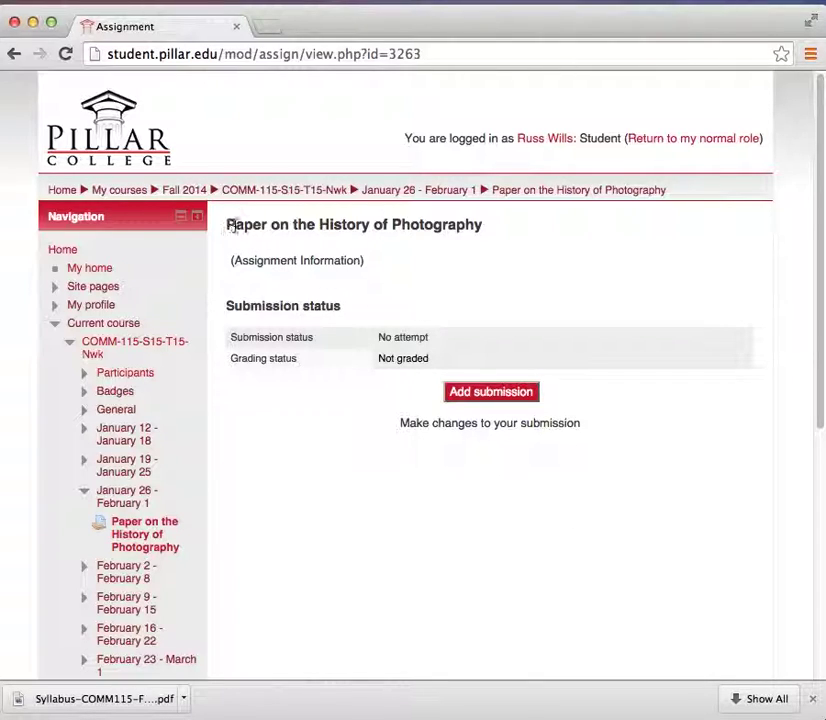
# - Examine the assignment's title, description, submission status and grading status as a student sees them
pyautogui.moveTo(227, 227); pyautogui.dragTo(481, 228)
pyautogui.click(484, 228)
pyautogui.moveTo(229, 266); pyautogui.dragTo(386, 267)
pyautogui.click(355, 259)
pyautogui.moveTo(227, 306); pyautogui.dragTo(428, 341)
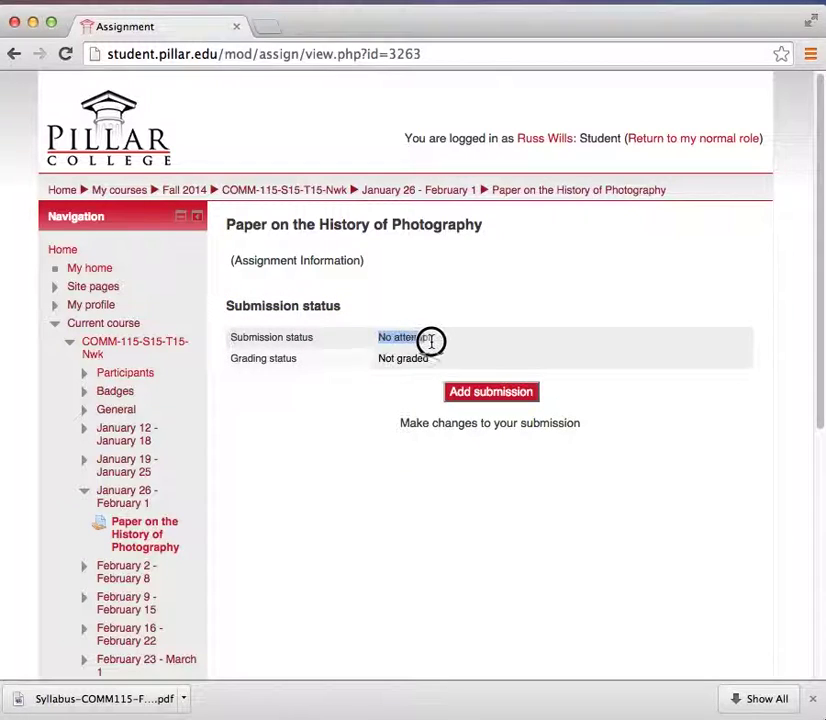
pyautogui.moveTo(380, 358); pyautogui.dragTo(428, 360)
pyautogui.click(440, 366)
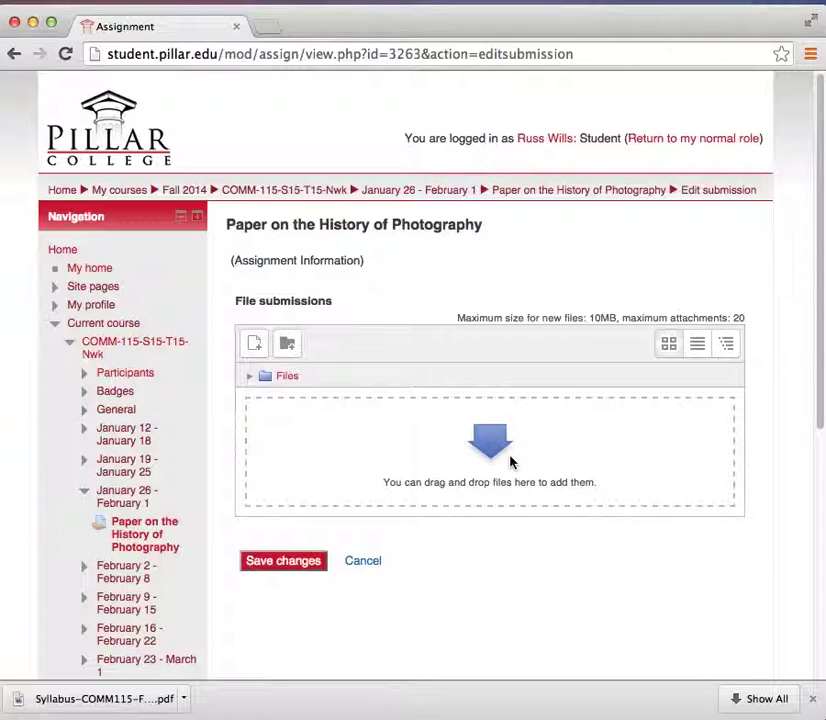
# - Add Course Assignments - Revised.docx from the 2014 Fall - Moodle folder in Finder to a new submission, and save the submission
pyautogui.press('super+Tab')
pyautogui.press('super+Tab')
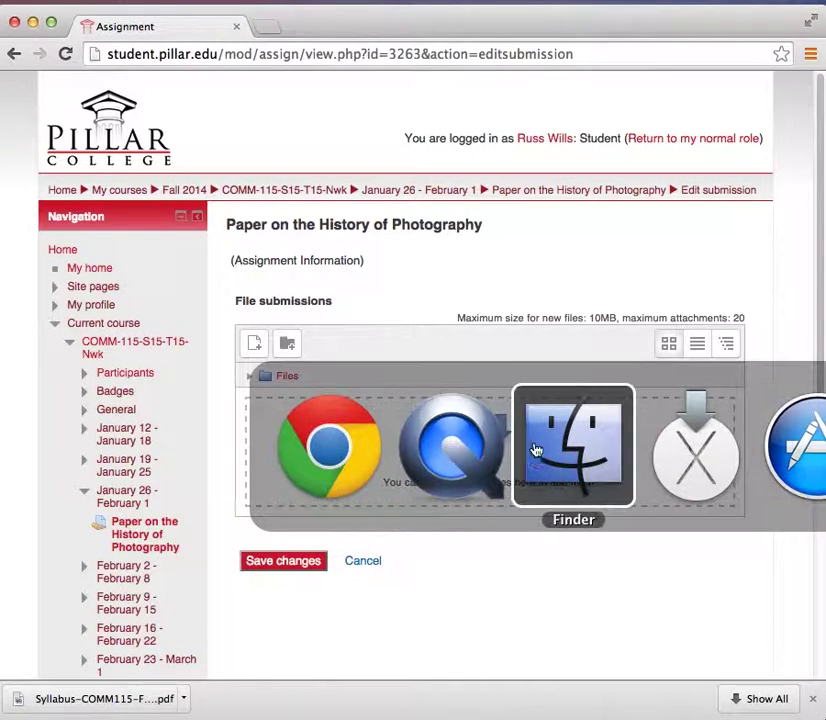
pyautogui.moveTo(417, 410); pyautogui.dragTo(417, 427)
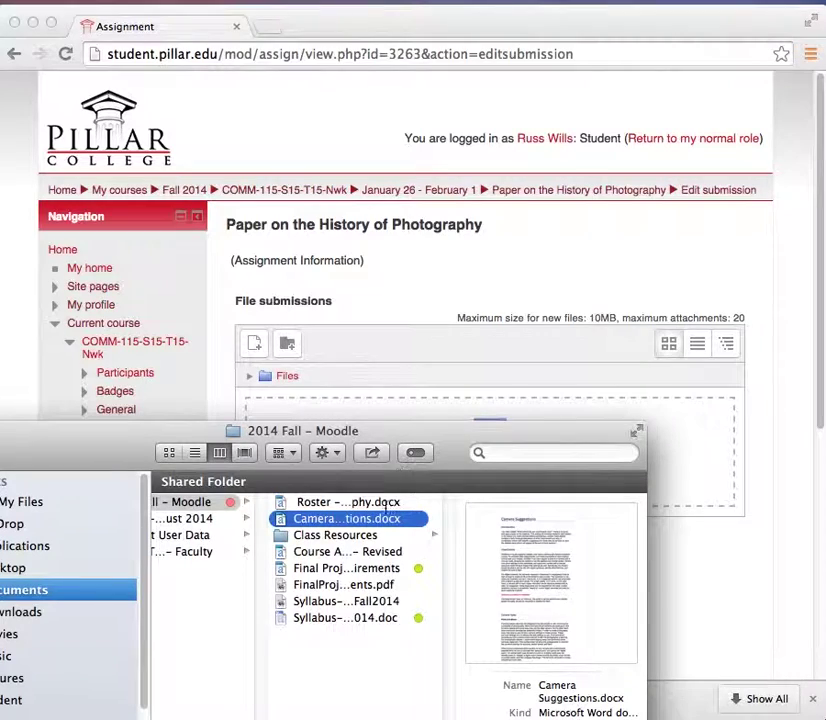
pyautogui.click(334, 630)
pyautogui.moveTo(405, 551); pyautogui.dragTo(529, 519)
pyautogui.moveTo(434, 551); pyautogui.dragTo(693, 441)
pyautogui.click(693, 441)
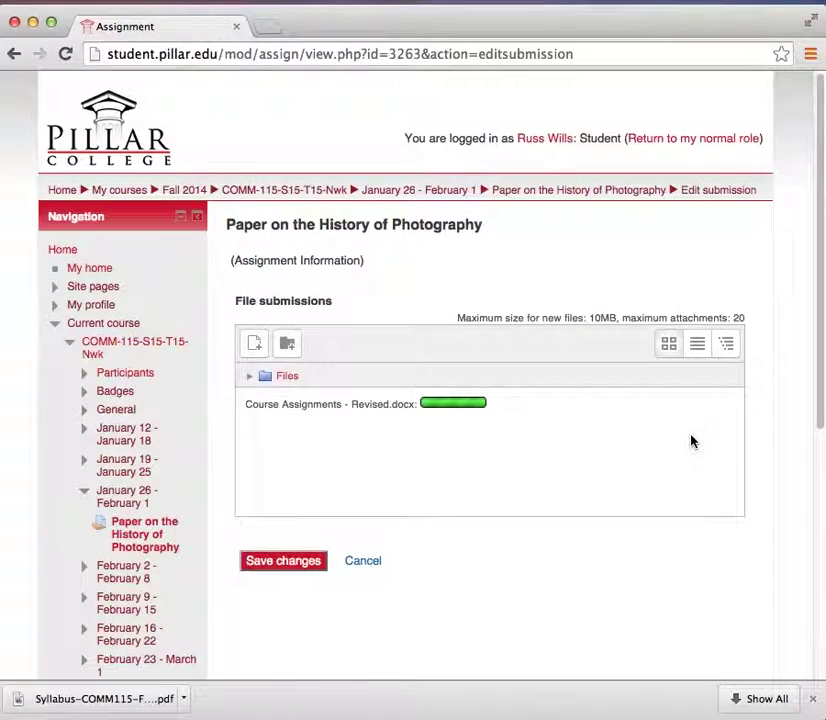
pyautogui.click(282, 575)
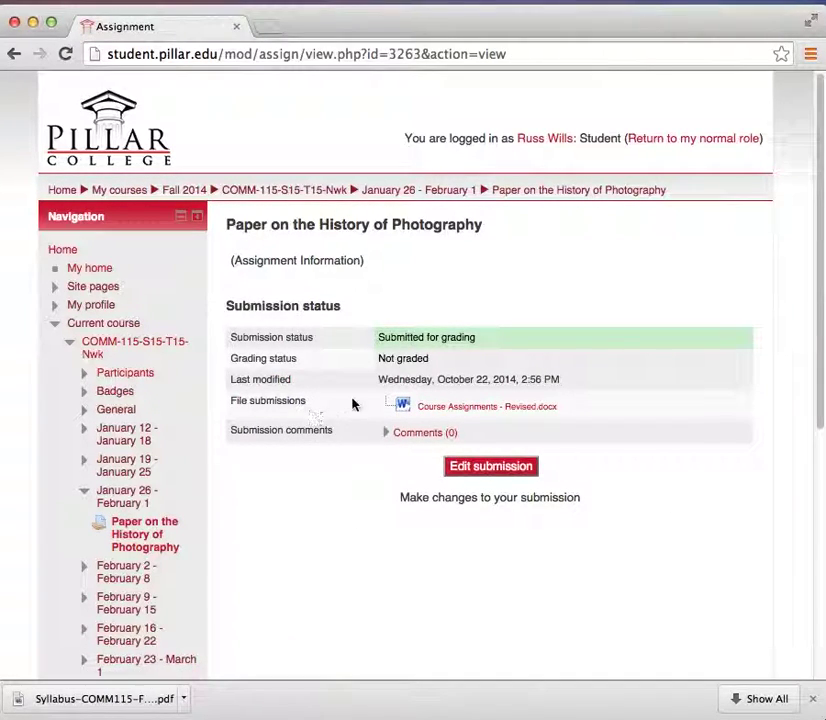
# - Try deleting Course Assignments - Revised.docx from the existing submission, and discard the edit without saving
pyautogui.click(497, 474)
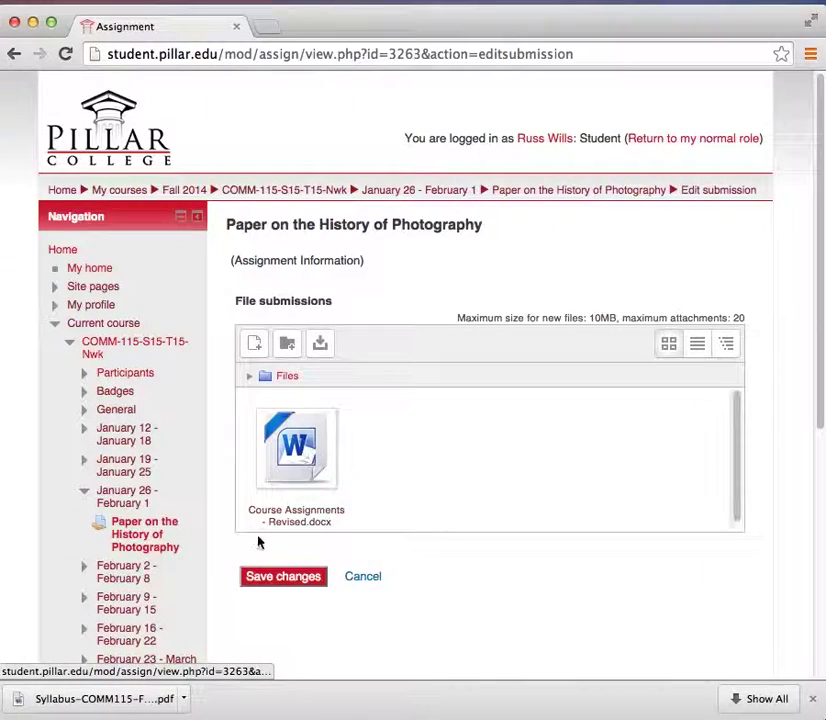
pyautogui.click(300, 447)
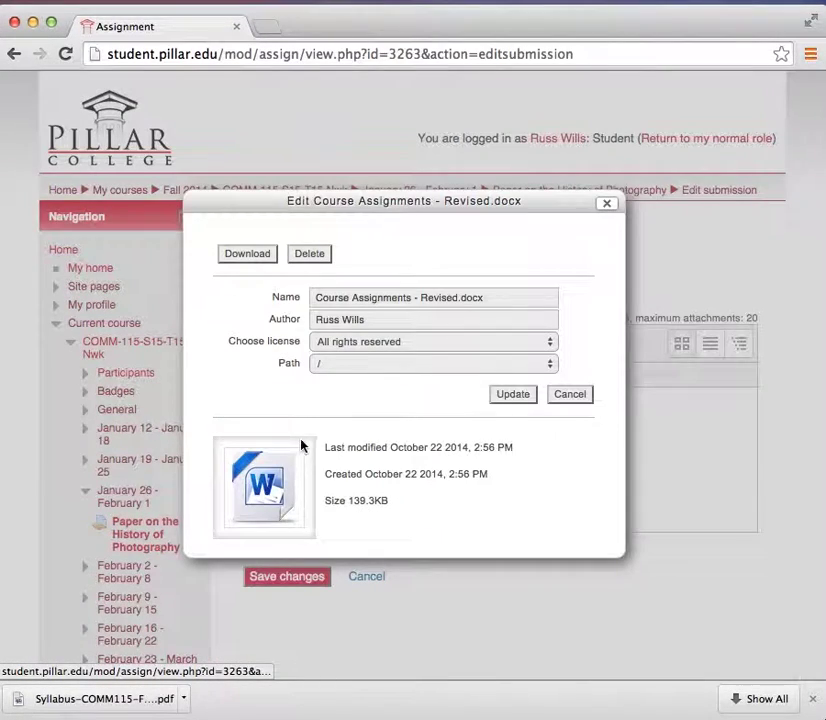
pyautogui.click(318, 254)
pyautogui.click(379, 420)
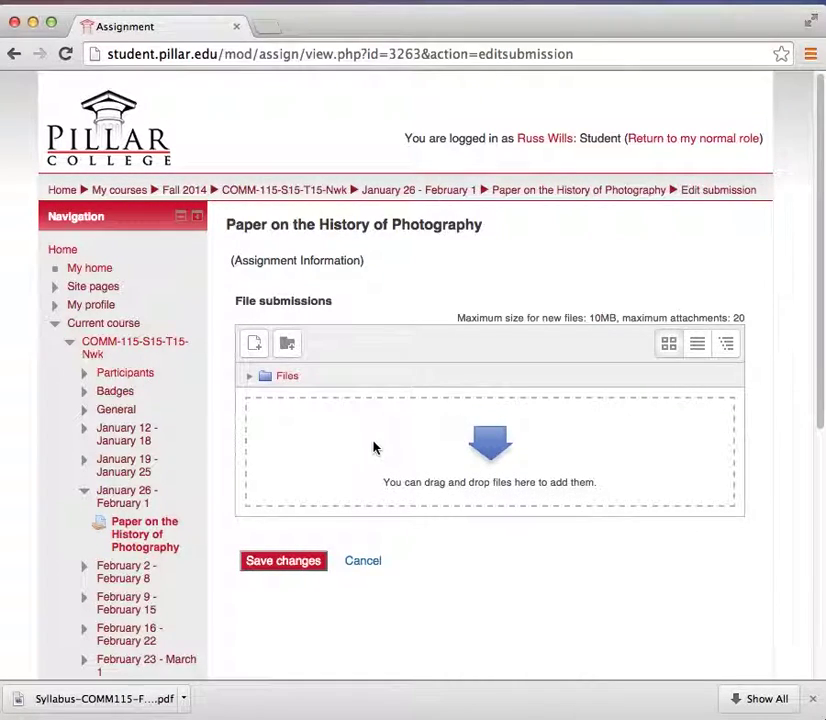
pyautogui.click(362, 562)
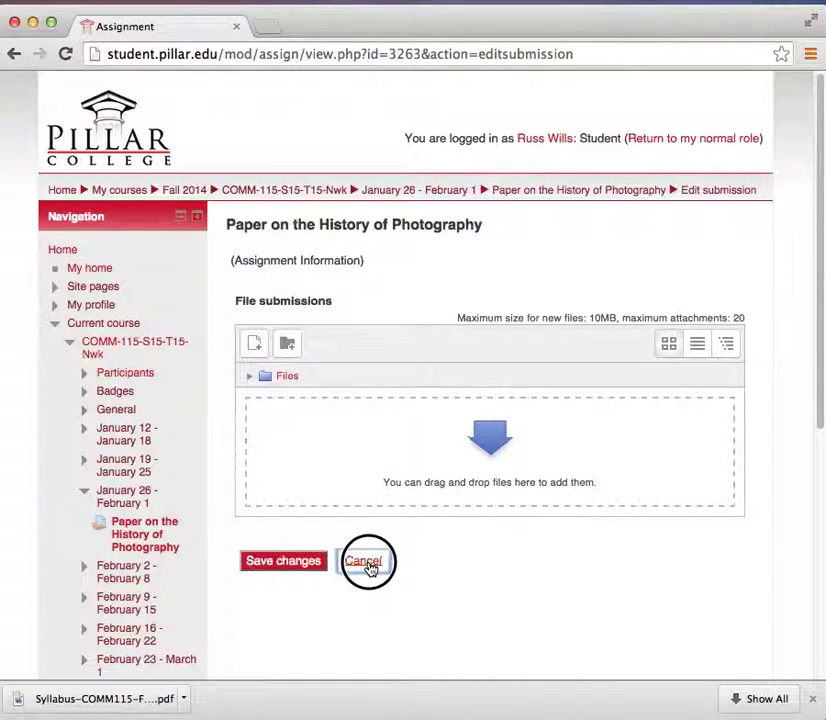
pyautogui.click(413, 529)
pyautogui.moveTo(401, 497); pyautogui.dragTo(586, 498)
pyautogui.click(474, 513)
# - Go back to the COMM-115-S15-T15-Nwk course page and return from the Student role to the normal role
pyautogui.scroll(-2, 419, 522)
pyautogui.scroll(-3, 419, 522)
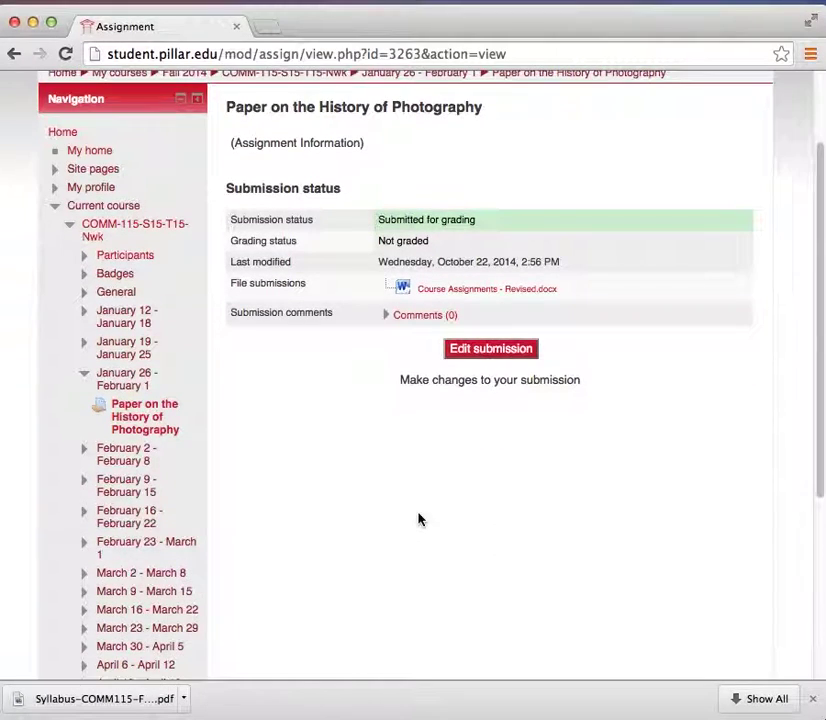
pyautogui.scroll(5, 419, 520)
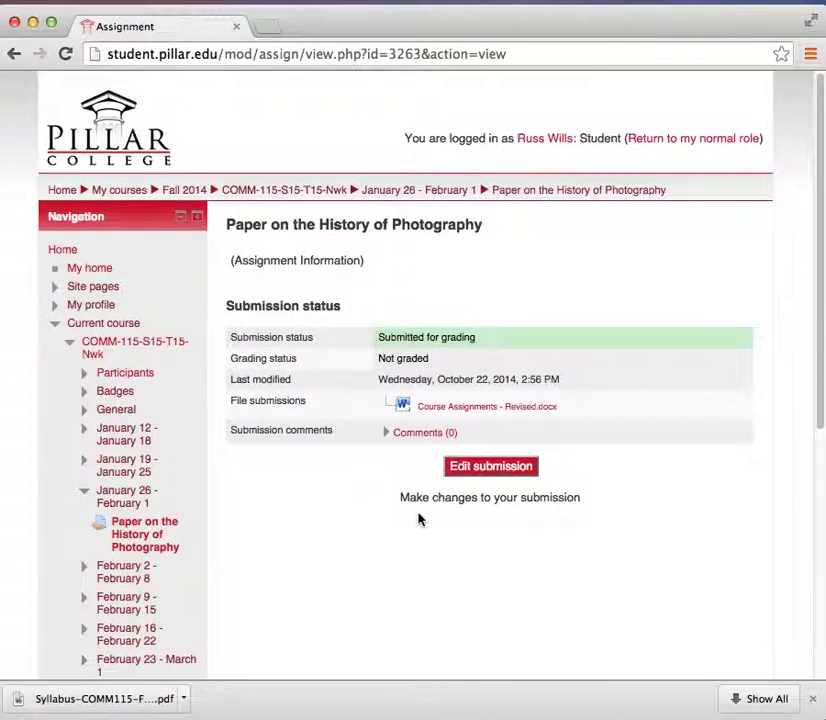
pyautogui.click(269, 190)
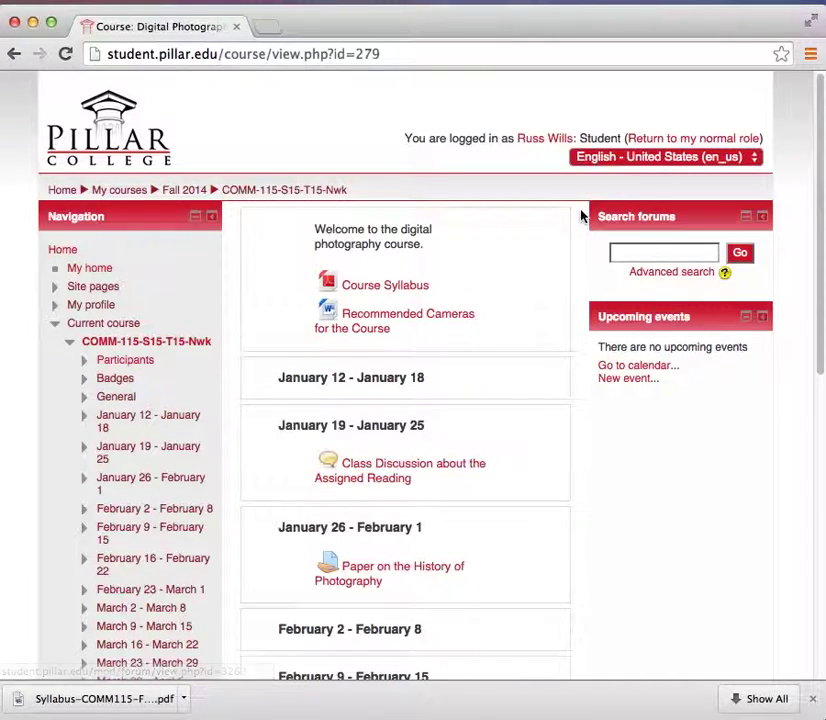
pyautogui.click(660, 142)
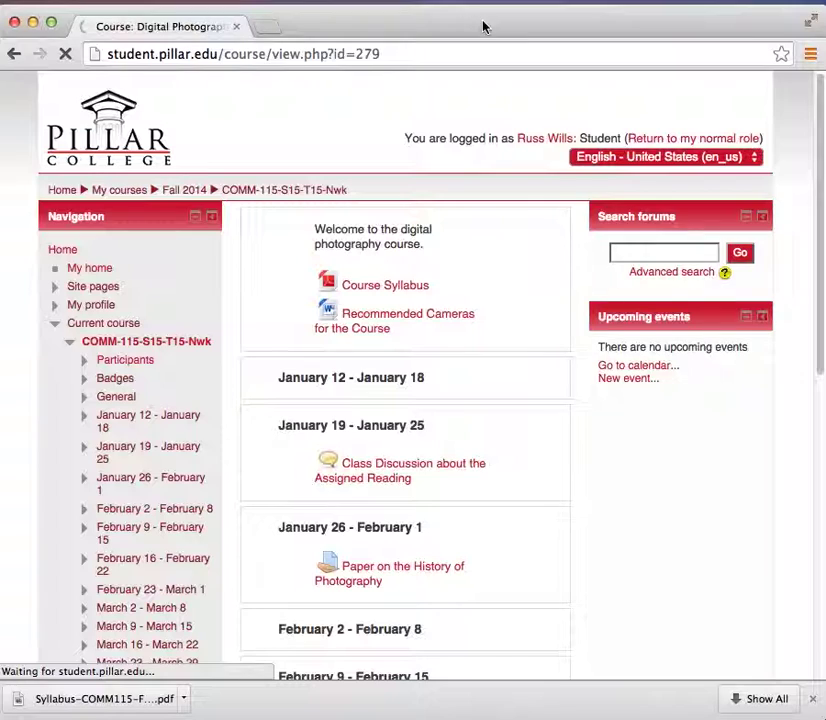
pyautogui.click(267, 26)
pyautogui.write('grammarly.c')
pyautogui.press('Return')
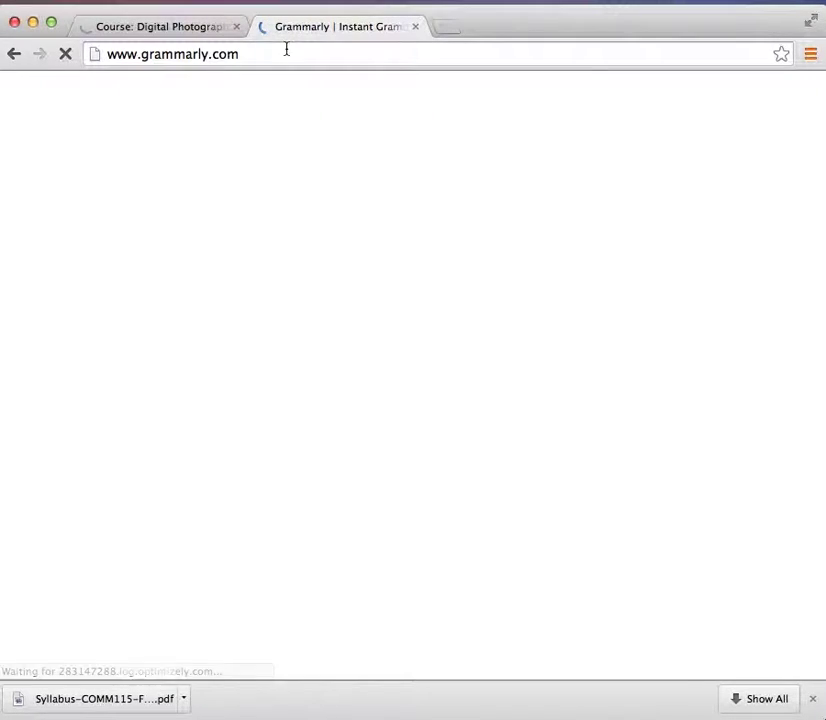
pyautogui.click(162, 55)
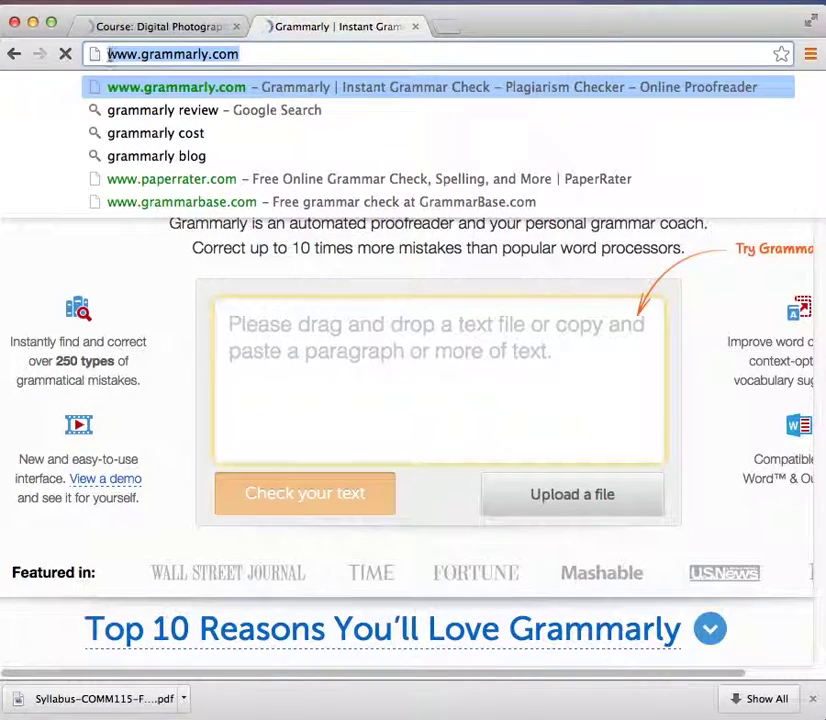
pyautogui.click(269, 57)
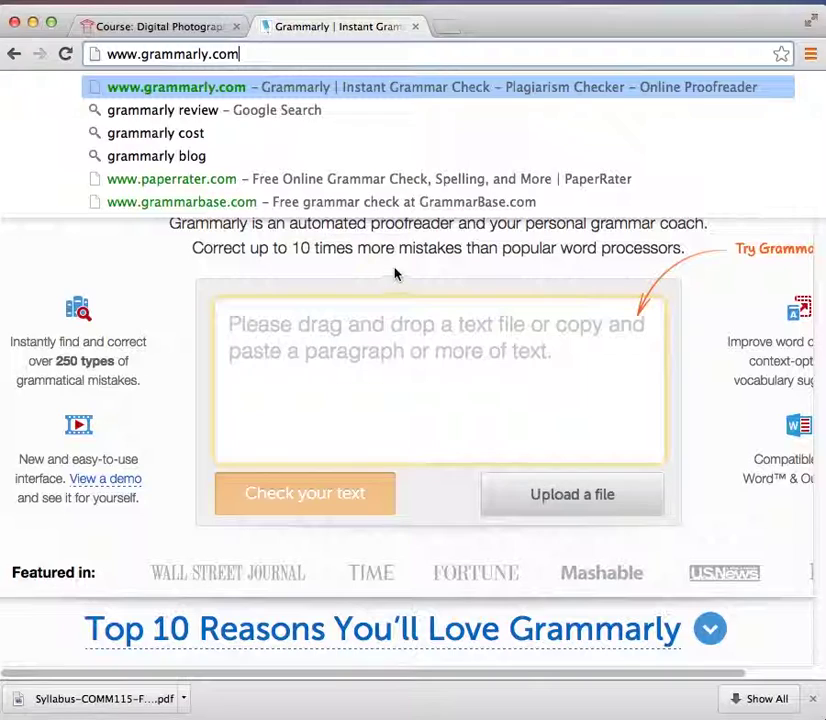
pyautogui.click(395, 270)
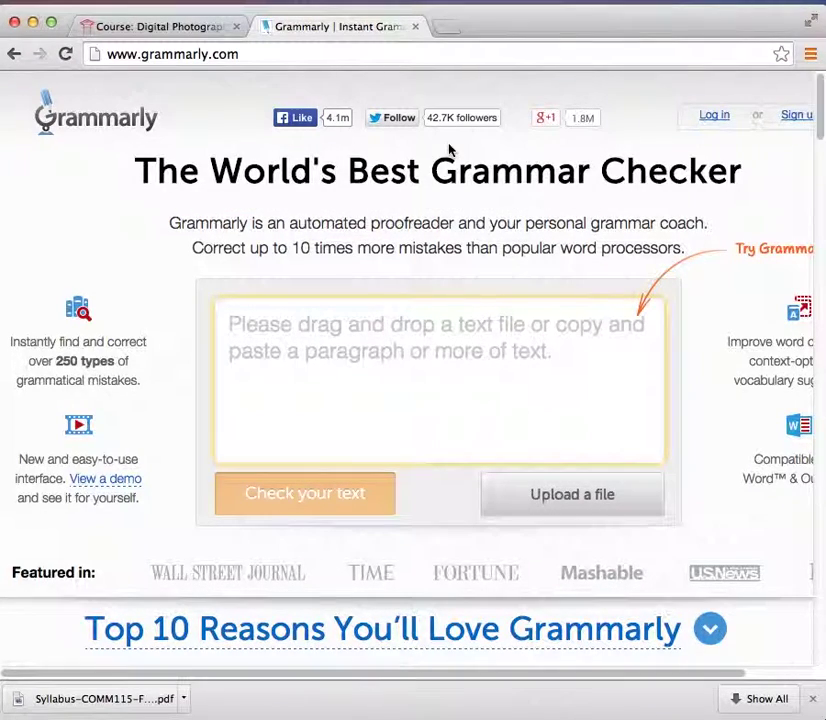
# - Switch back to the Digital Photography course page and turn editing on
pyautogui.click(170, 29)
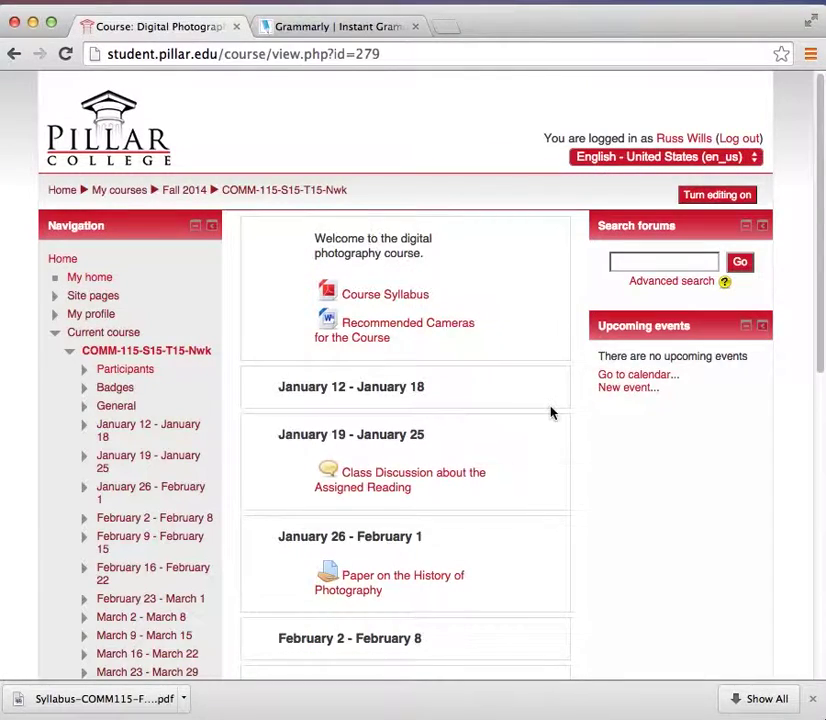
pyautogui.scroll(-3, 568, 459)
pyautogui.scroll(3, 568, 459)
pyautogui.click(702, 195)
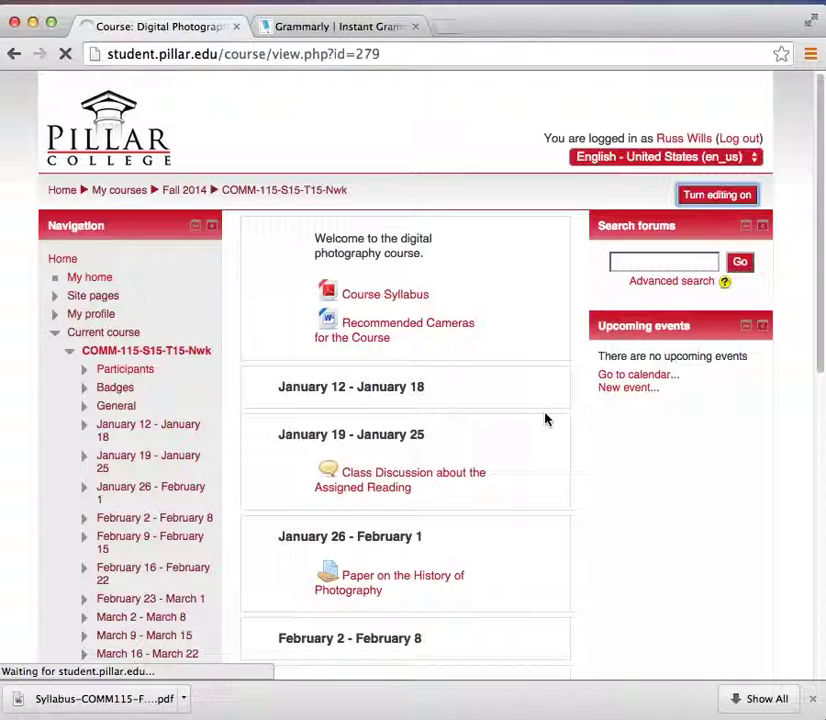
# - Add a new URL resource to the January 26 - February 1 week
pyautogui.scroll(-1, 548, 421)
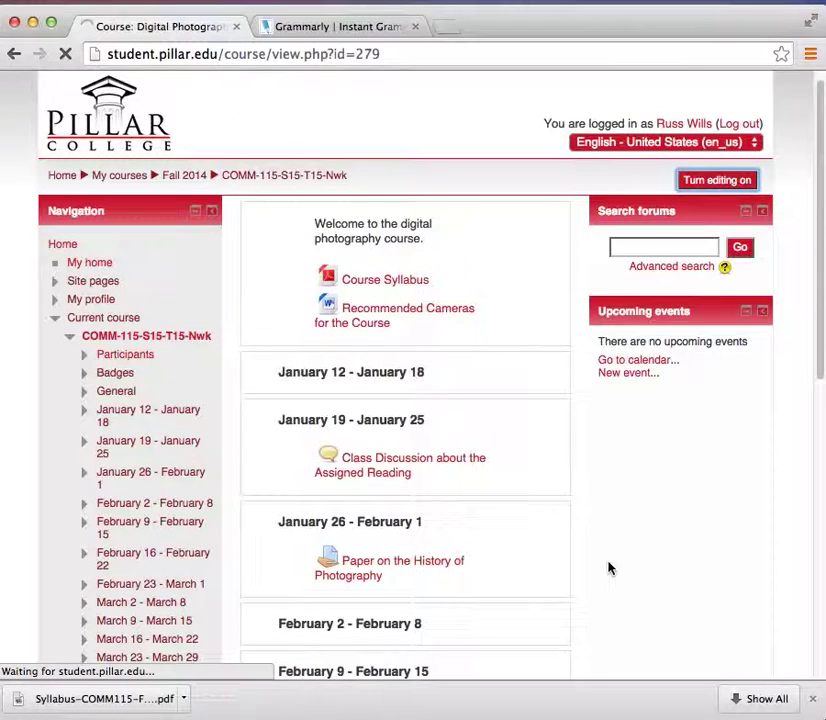
pyautogui.scroll(-8, 610, 568)
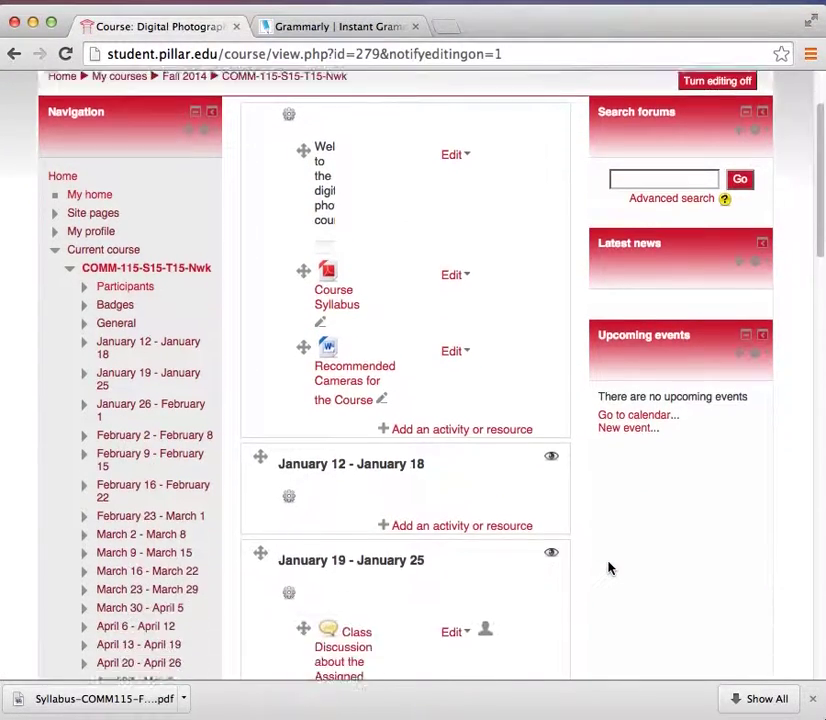
pyautogui.scroll(-4, 557, 544)
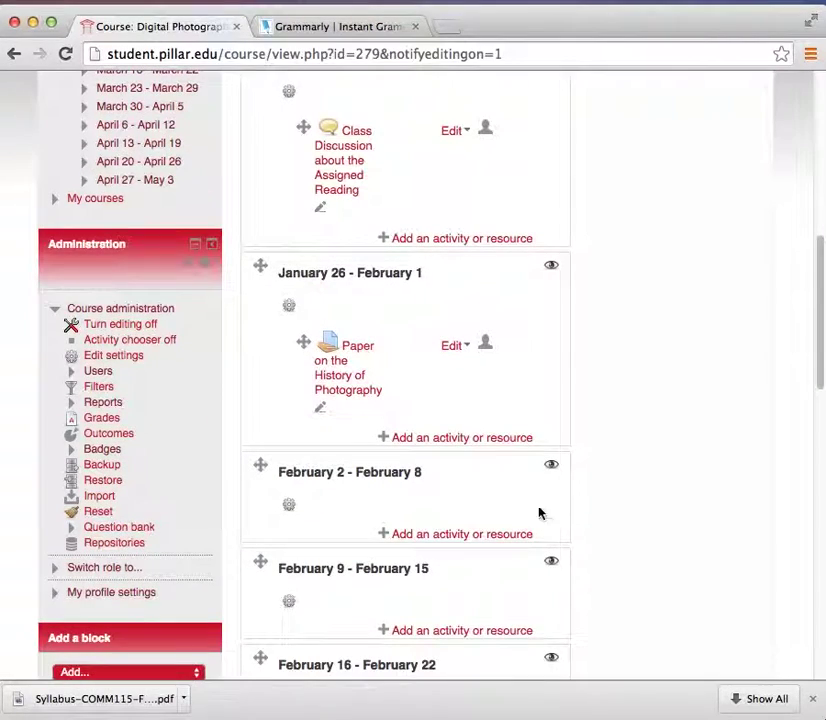
pyautogui.click(485, 442)
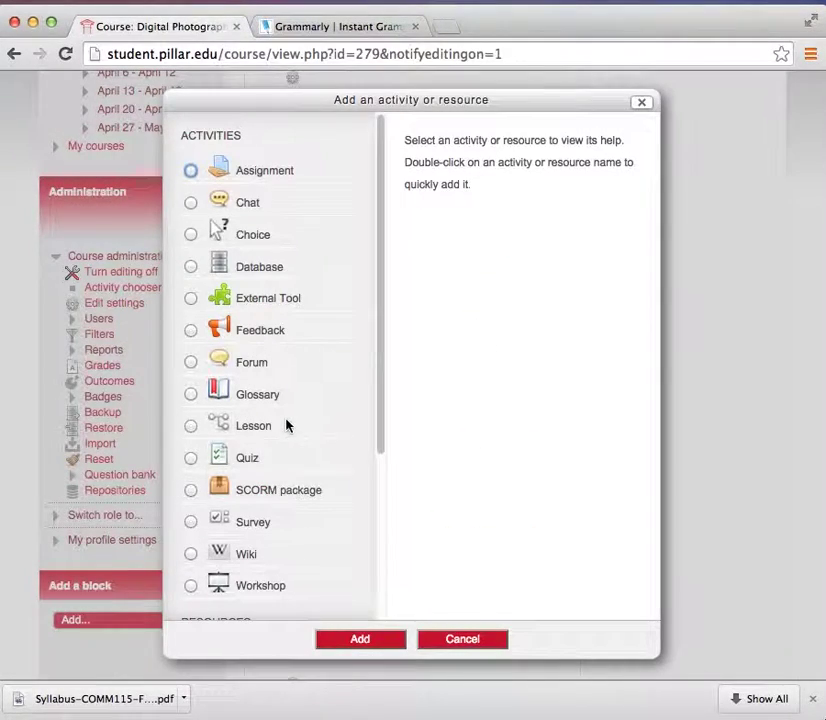
pyautogui.scroll(-5, 286, 425)
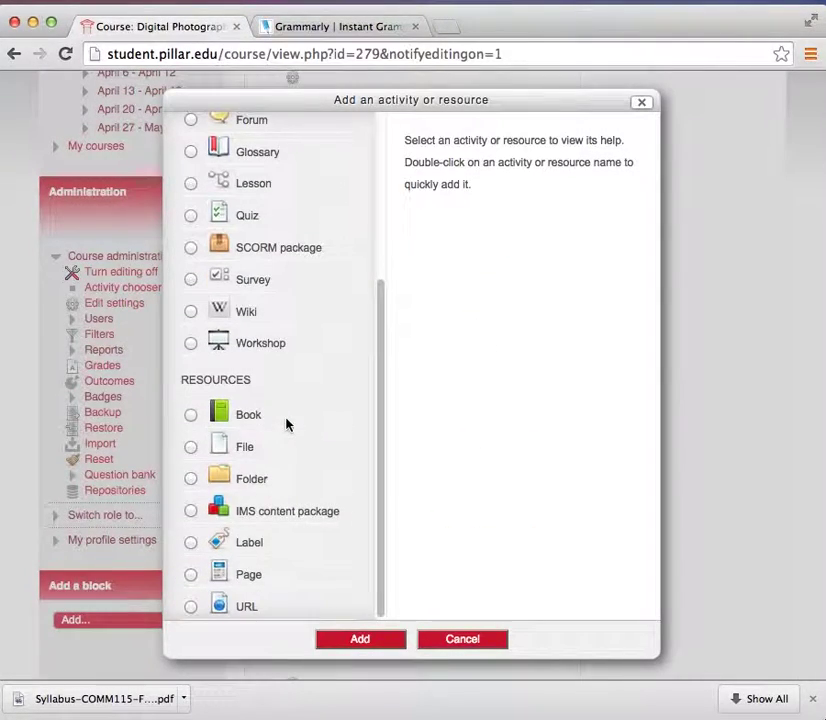
pyautogui.click(191, 608)
pyautogui.click(380, 644)
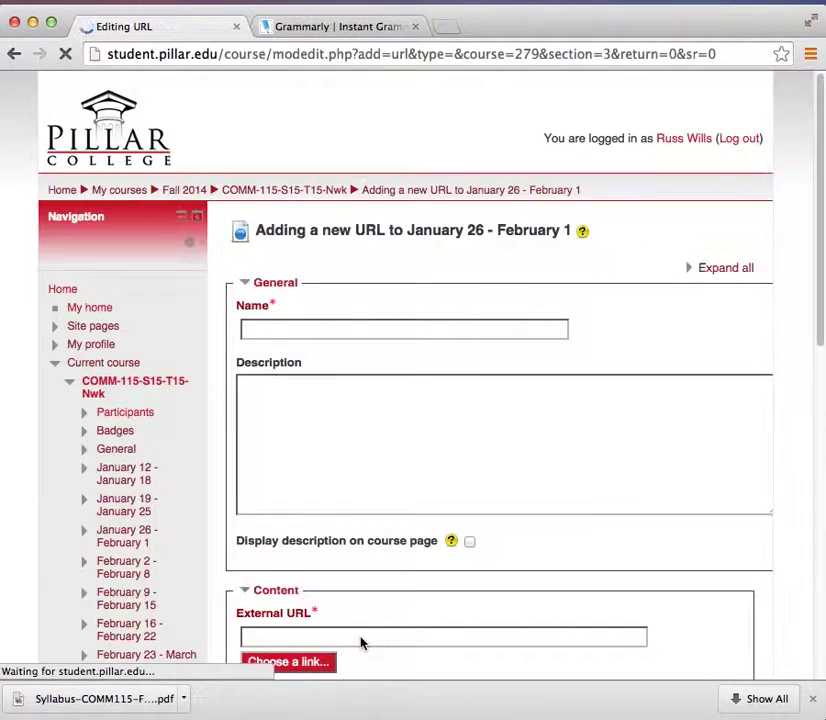
# - Name the URL resource "Please check your work on Grammarly before submitting your final draft"
pyautogui.click(343, 330)
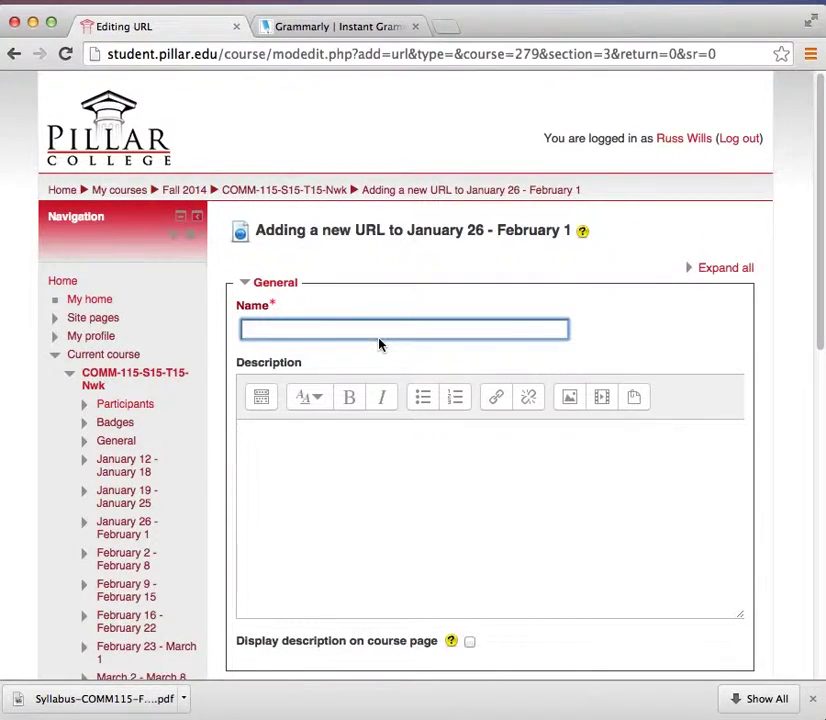
pyautogui.scroll(-2, 380, 342)
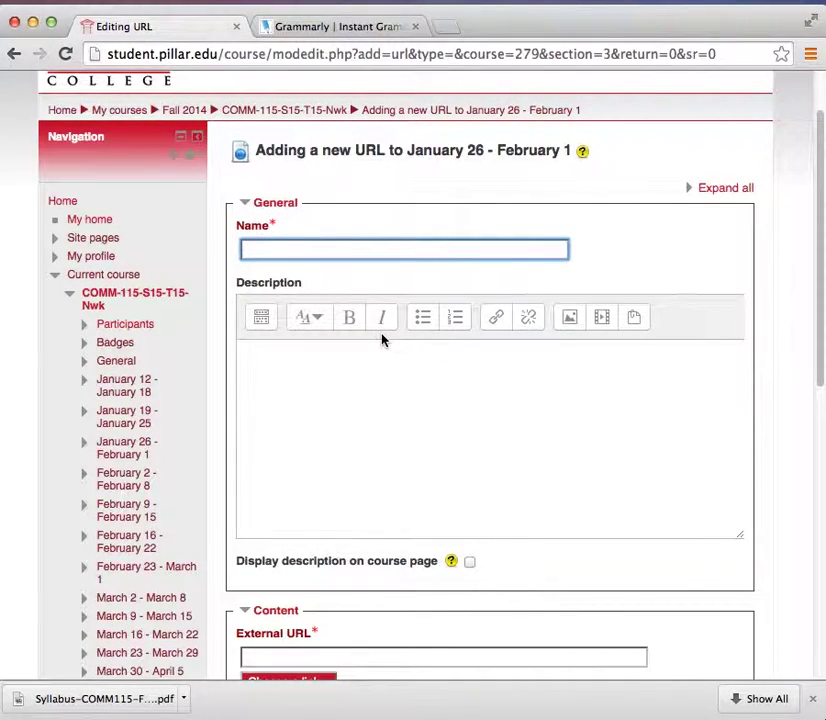
pyautogui.write('Please')
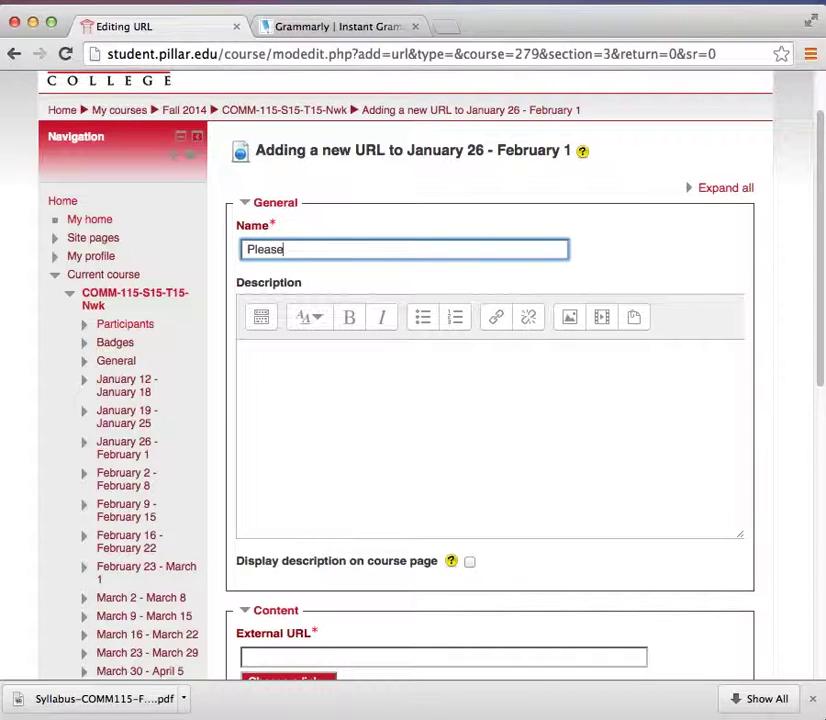
pyautogui.write(' Submit')
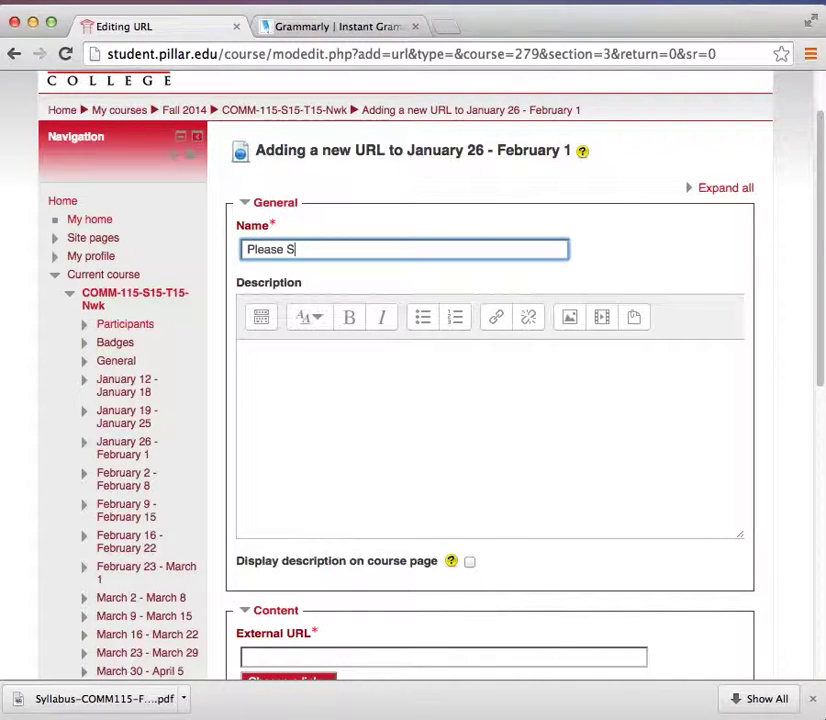
pyautogui.press('BackSpace')
pyautogui.press('BackSpace')
pyautogui.press('BackSpace')
pyautogui.press('BackSpace')
pyautogui.press('BackSpace')
pyautogui.press('BackSpace')
pyautogui.press('BackSpace')
pyautogui.write('Check your work')
pyautogui.press('Delete')
pyautogui.write('ck your work on G')
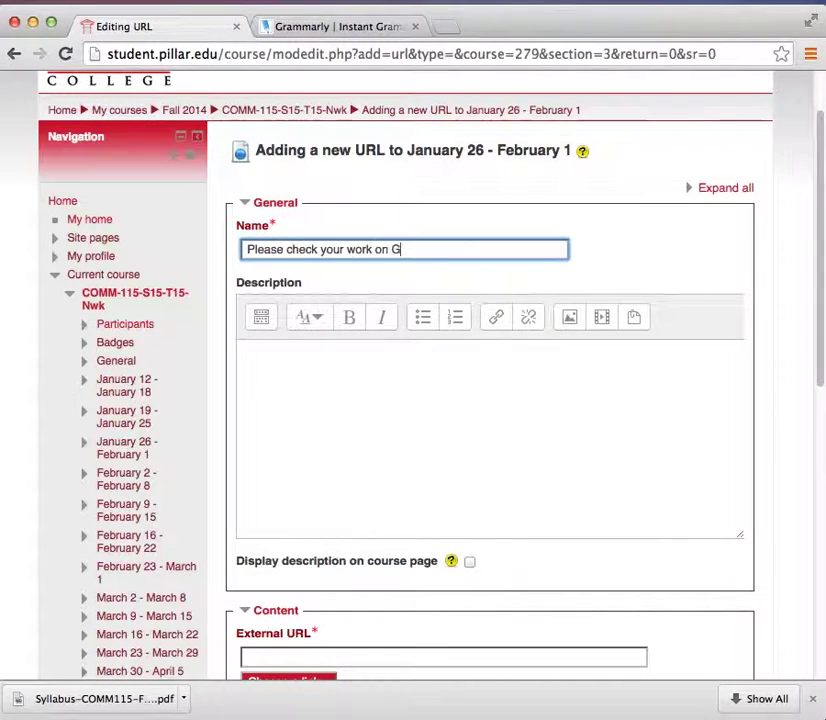
pyautogui.write('rammarly before submitting your final draft')
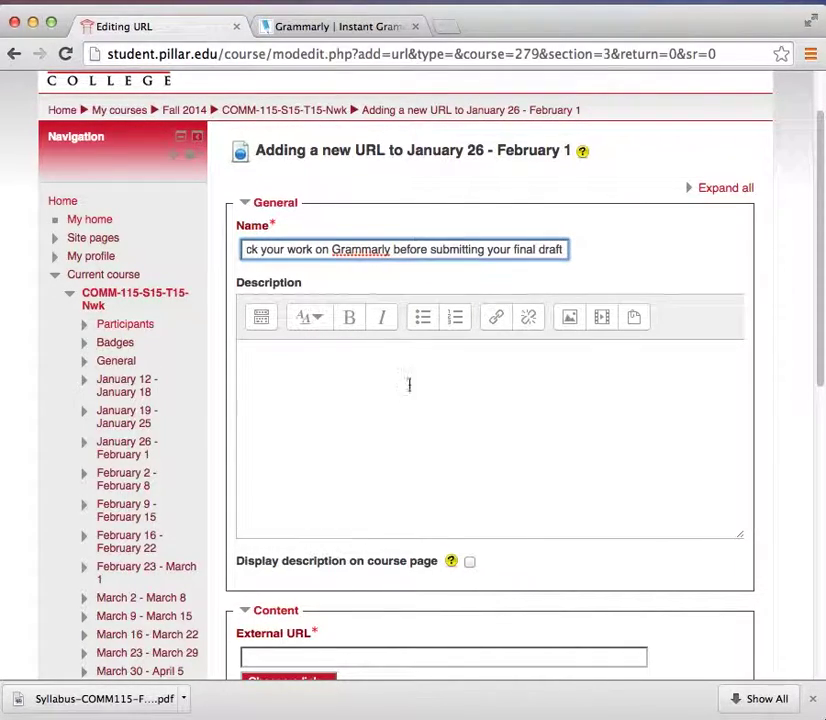
pyautogui.scroll(-5, 410, 390)
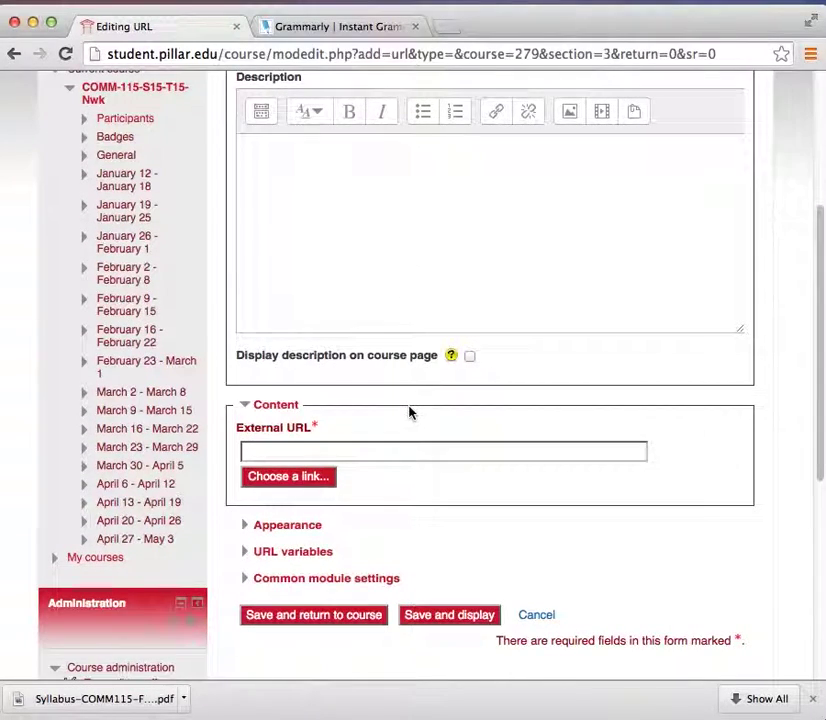
pyautogui.scroll(1, 391, 283)
pyautogui.scroll(-5, 390, 283)
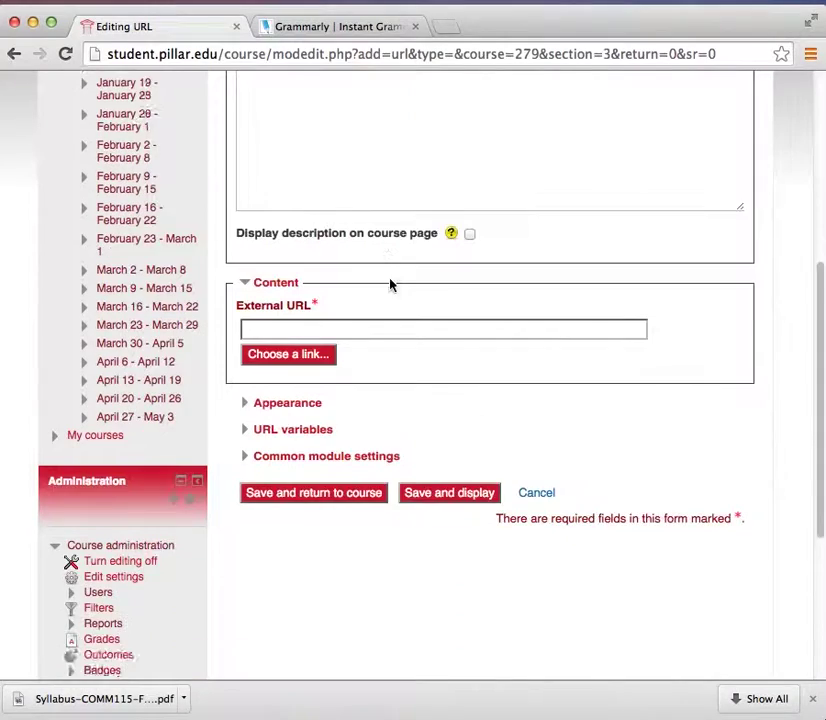
pyautogui.click(341, 257)
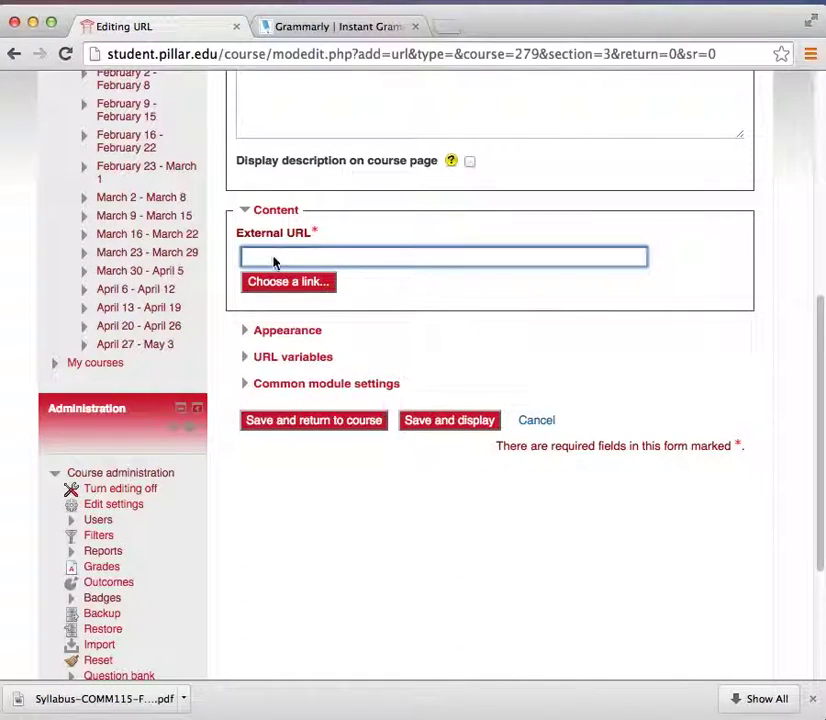
pyautogui.write('http://www.grammarly.com/')
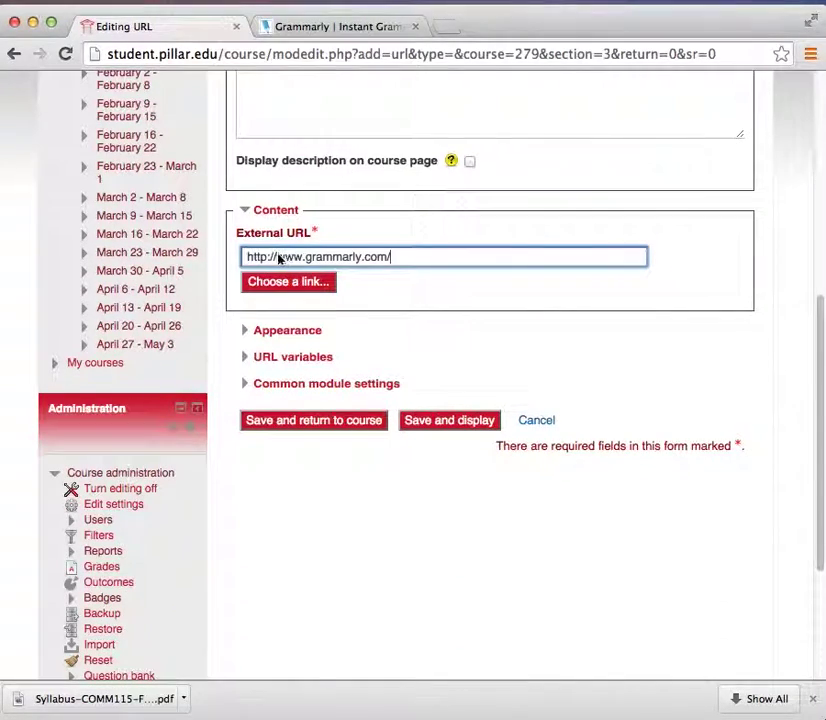
pyautogui.click(405, 258)
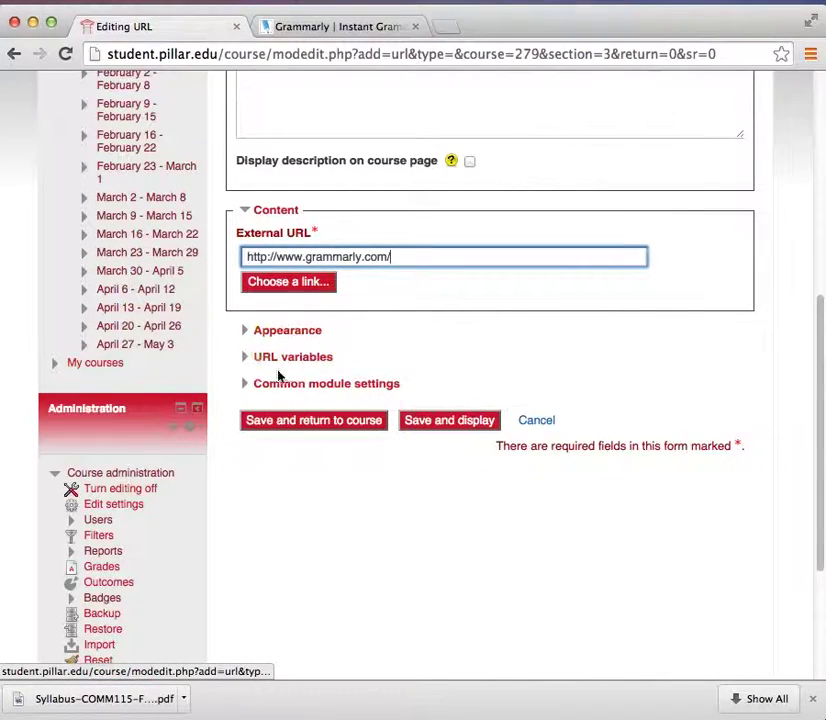
# - Set the URL resource's display appearance to New window
pyautogui.click(284, 334)
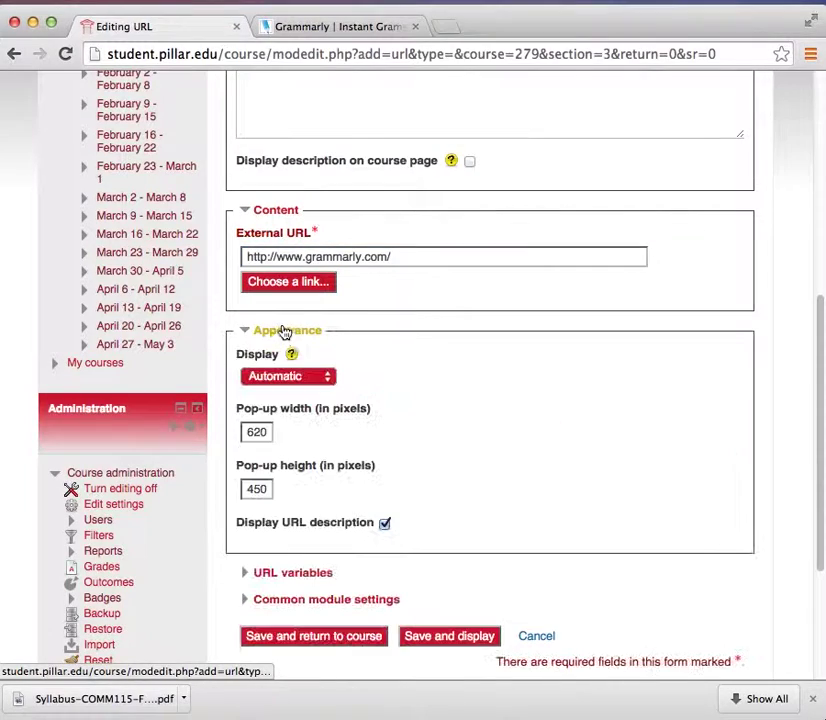
pyautogui.click(327, 377)
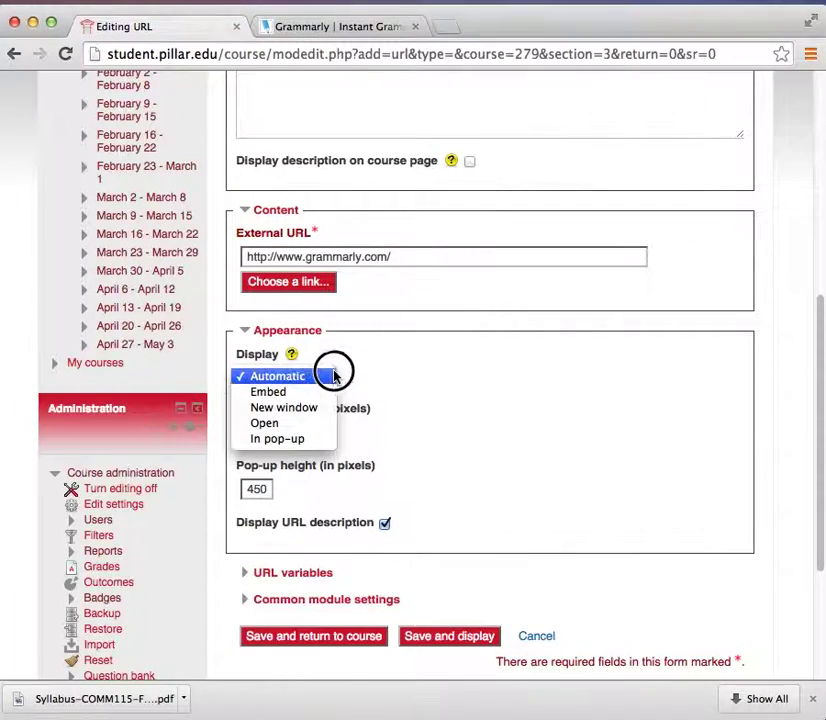
pyautogui.click(300, 410)
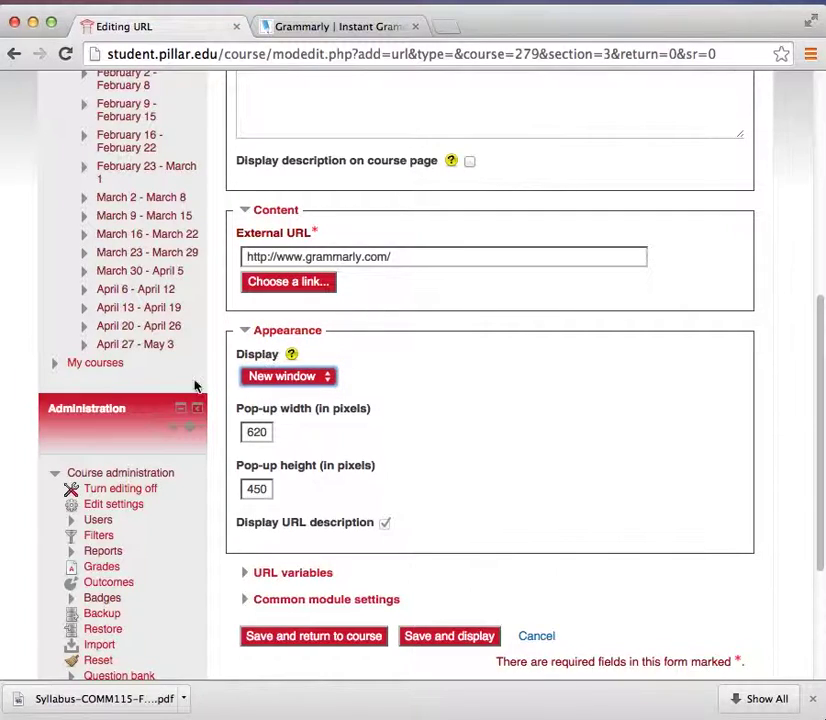
pyautogui.scroll(-3, 387, 386)
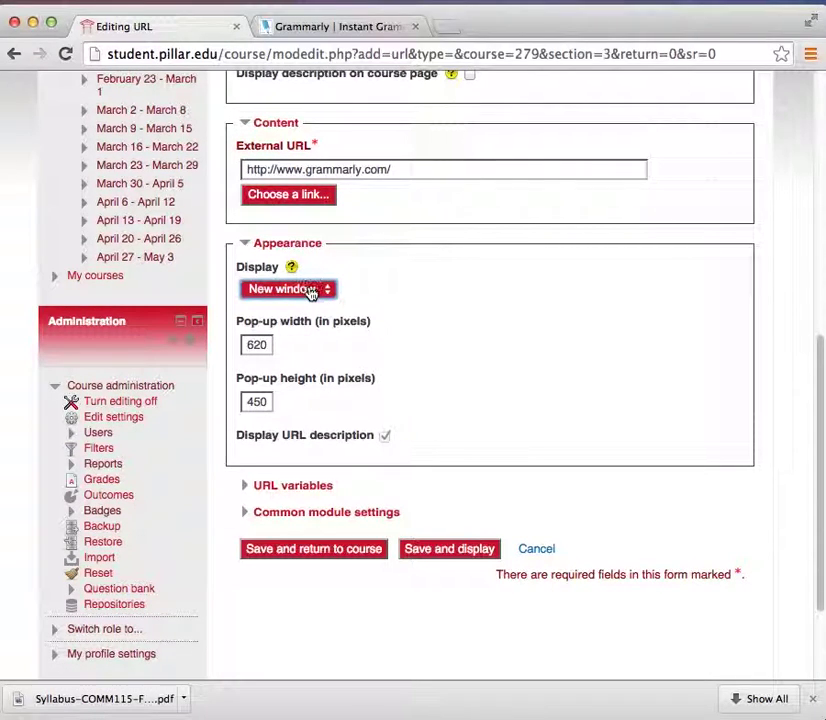
# - Save and display the Grammarly URL resource, and return to the COMM-115-S15-T15-Nwk course page
pyautogui.scroll(-4, 406, 479)
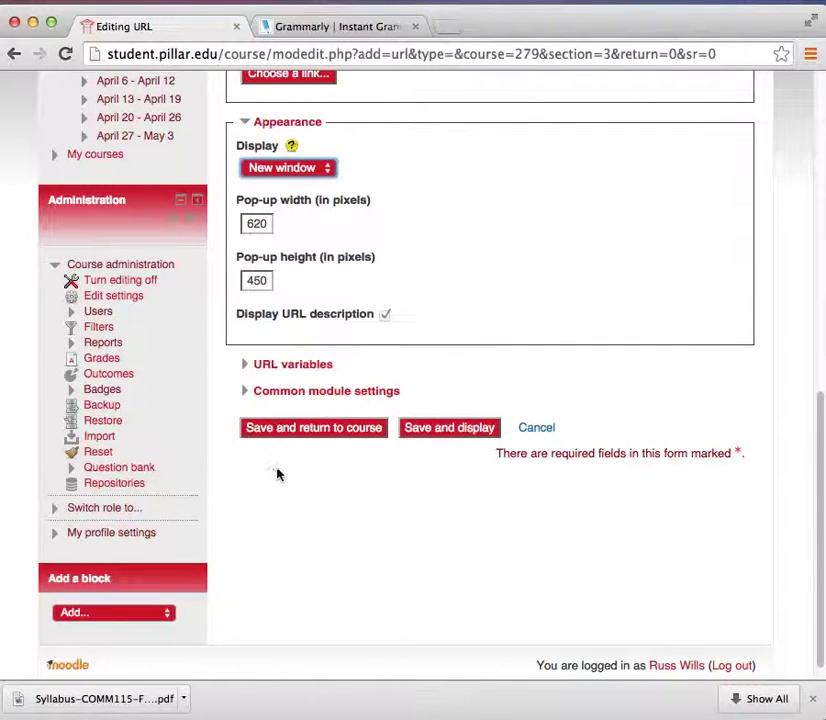
pyautogui.click(434, 431)
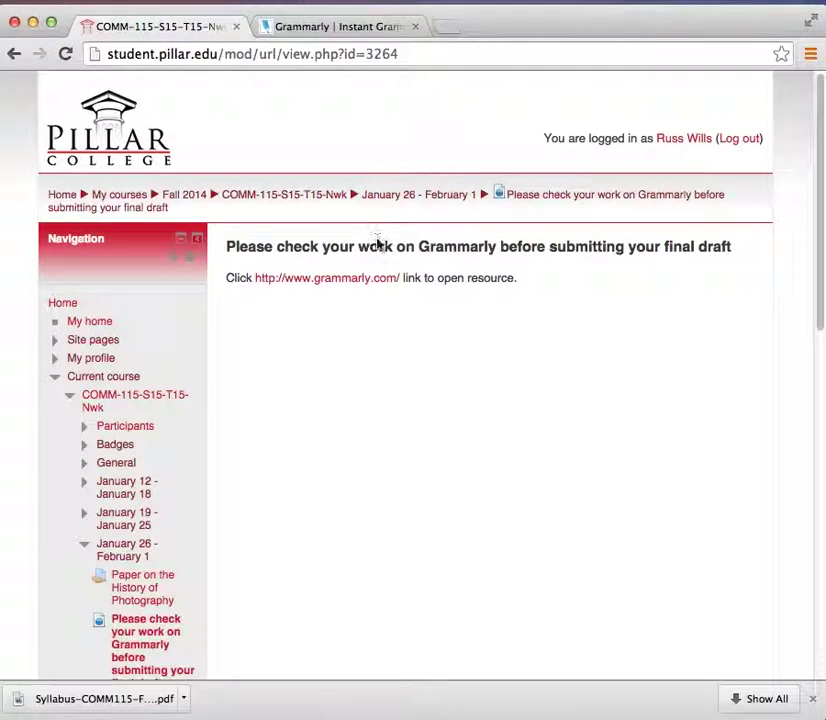
pyautogui.click(279, 193)
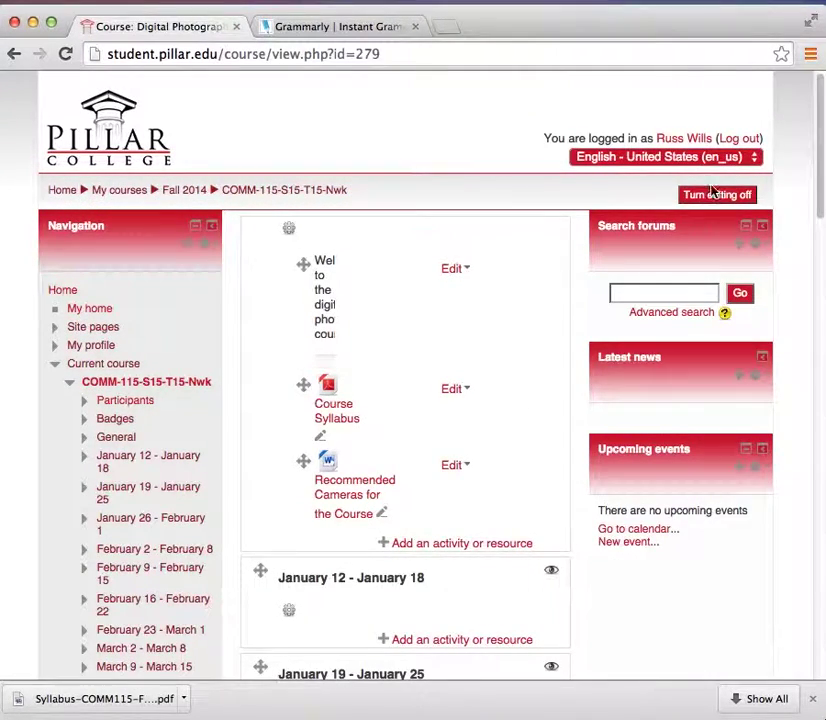
# - Turn course editing off and open the Grammarly resource in the January 26 - February 1 week to test its link
pyautogui.click(714, 194)
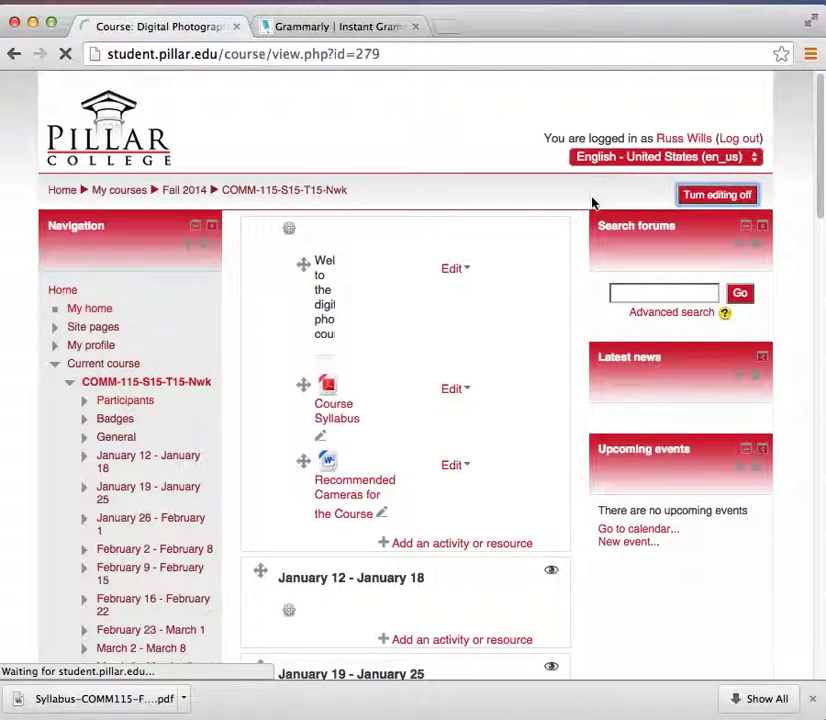
pyautogui.scroll(-1, 551, 272)
pyautogui.scroll(-4, 551, 272)
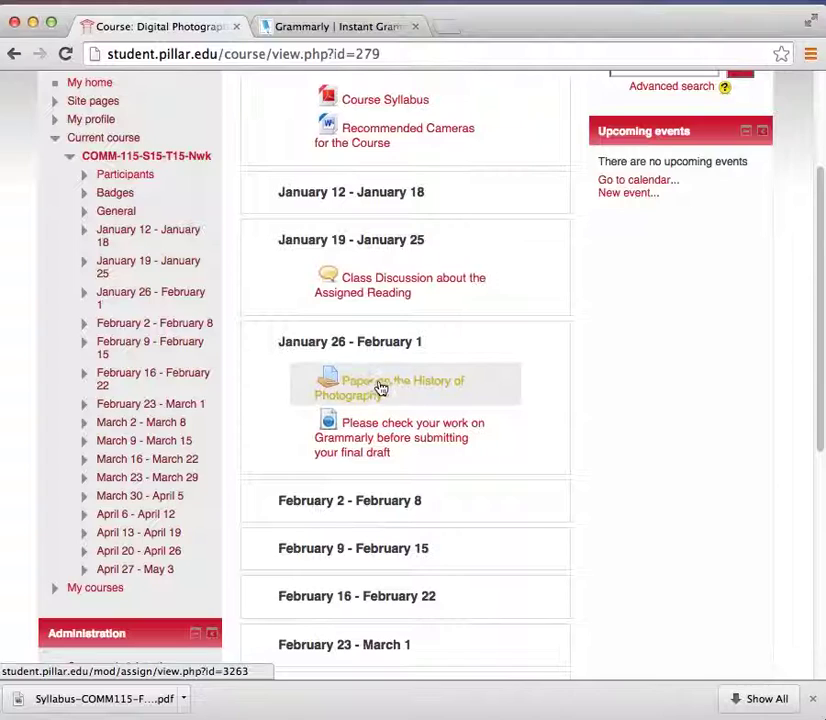
pyautogui.click(379, 443)
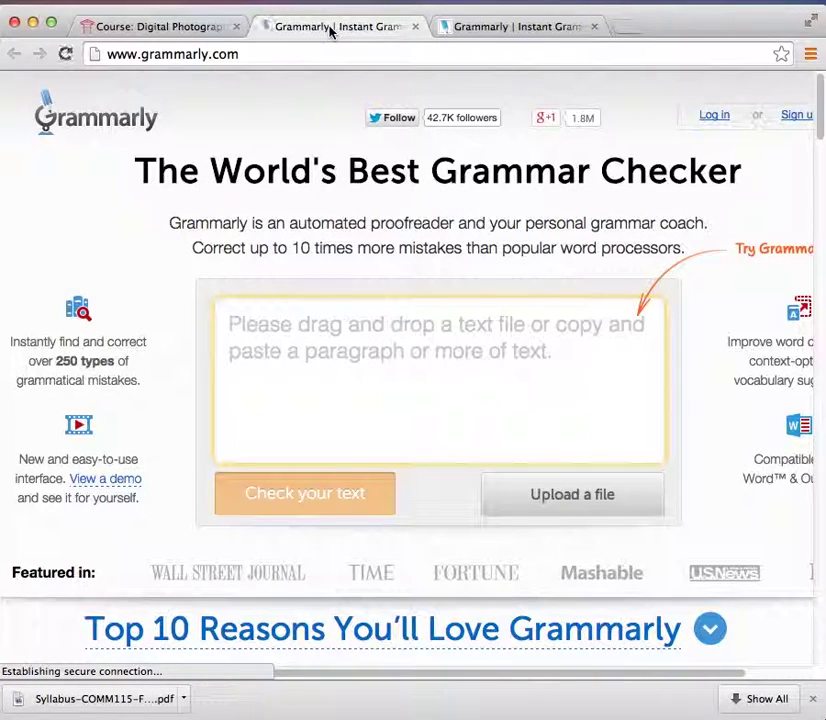
# - Check the address of the original Grammarly page and close both Grammarly browser tabs
pyautogui.click(261, 54)
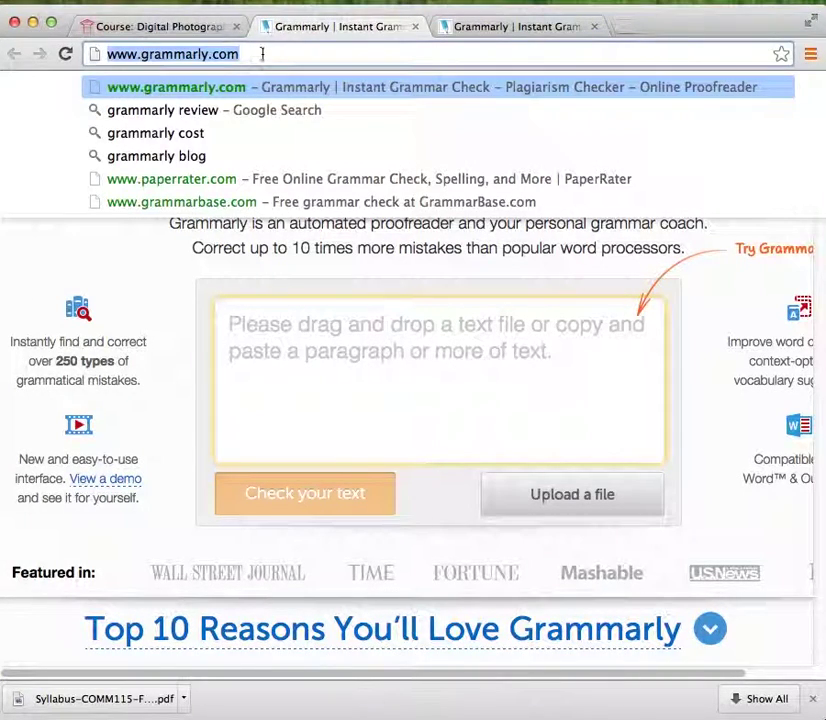
pyautogui.click(264, 54)
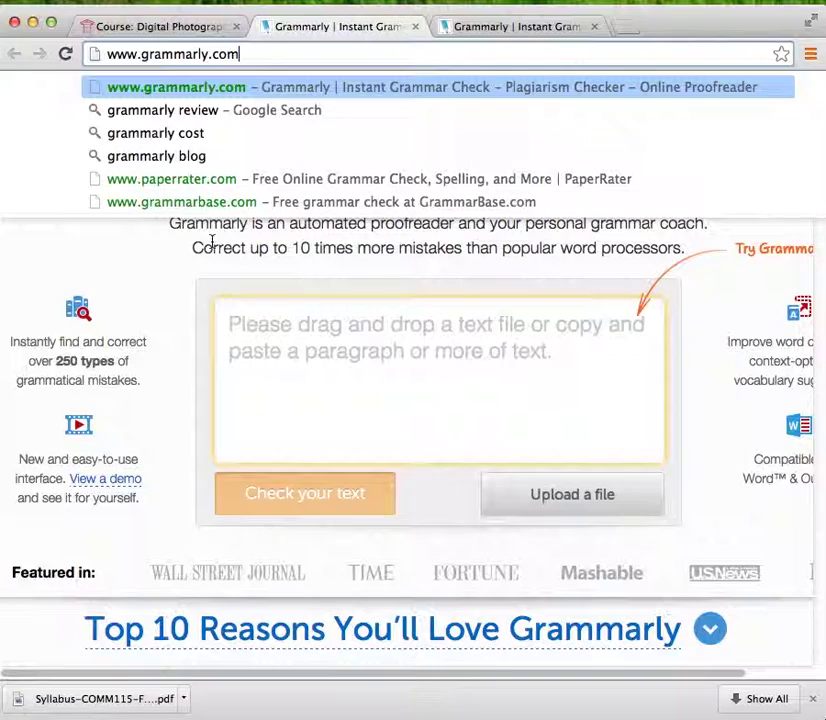
pyautogui.click(201, 241)
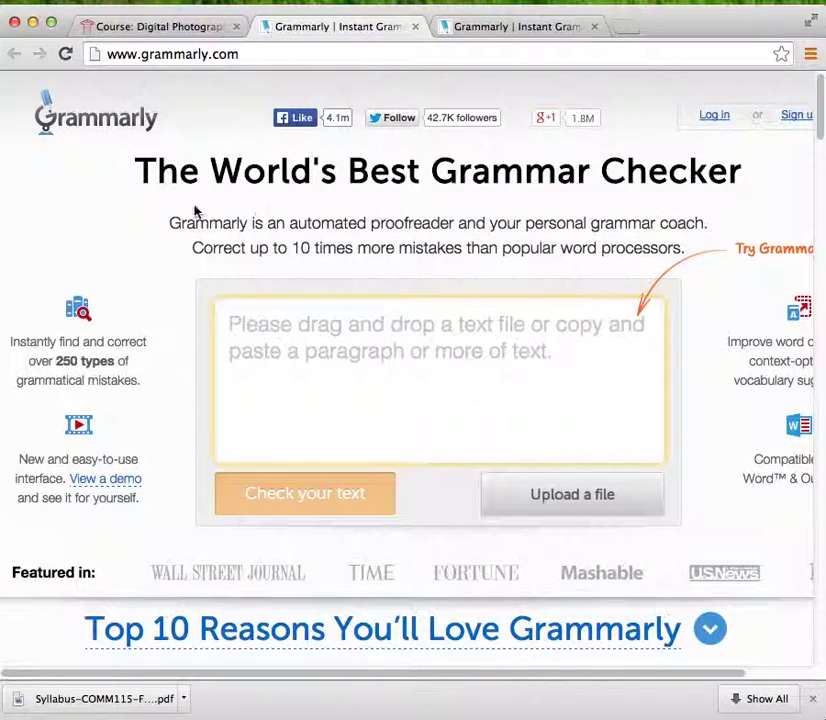
pyautogui.click(416, 27)
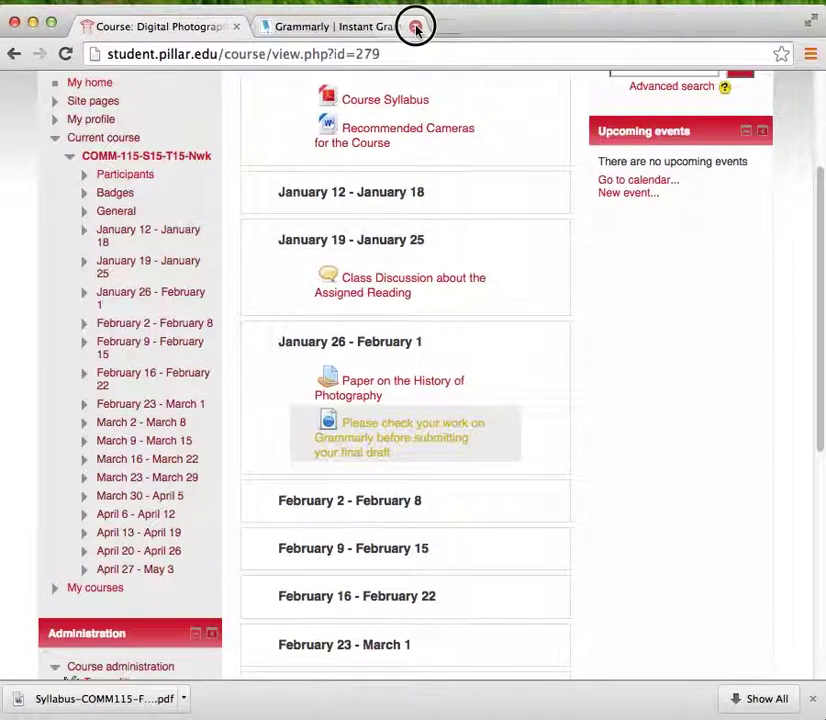
pyautogui.click(415, 27)
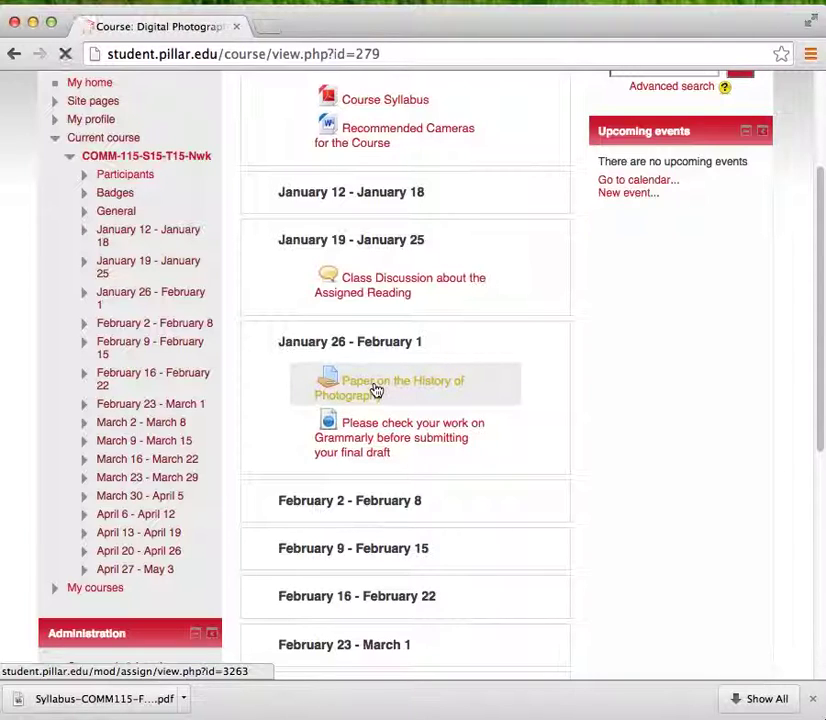
# - Review the grading summary and submission status of the Paper on the History of Photography assignment, and return to the course page
pyautogui.click(376, 390)
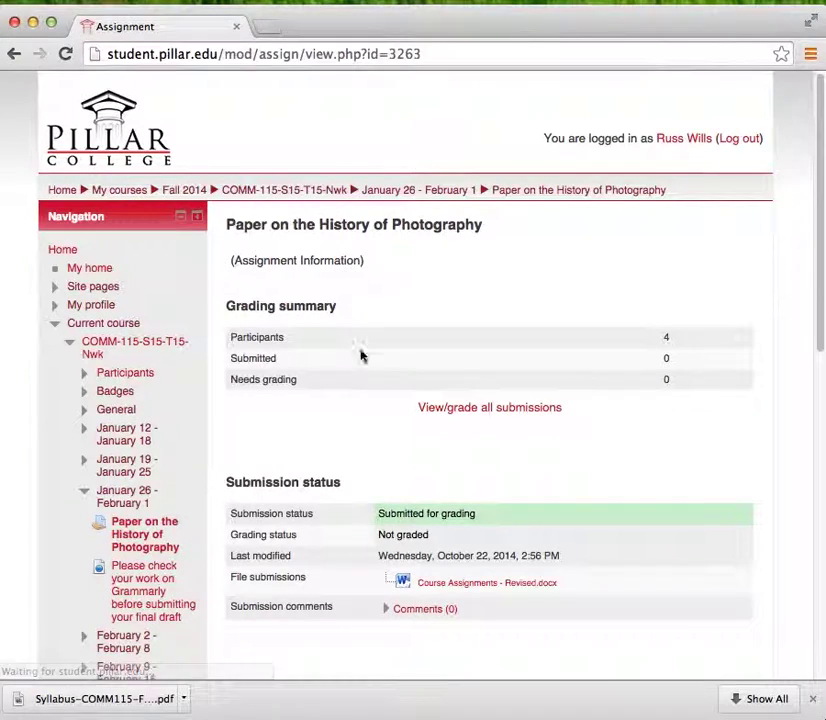
pyautogui.scroll(-1, 390, 380)
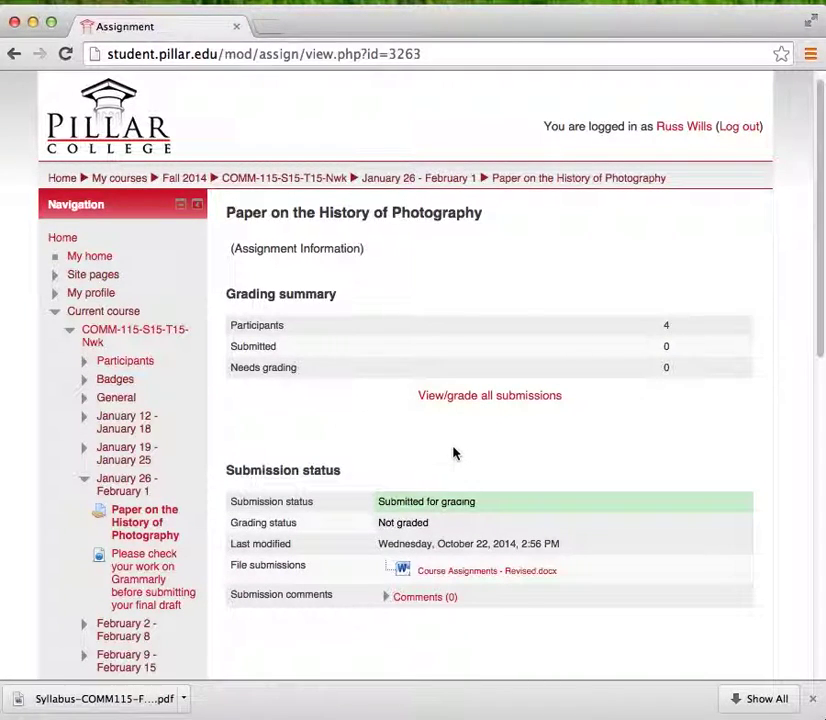
pyautogui.scroll(1, 396, 362)
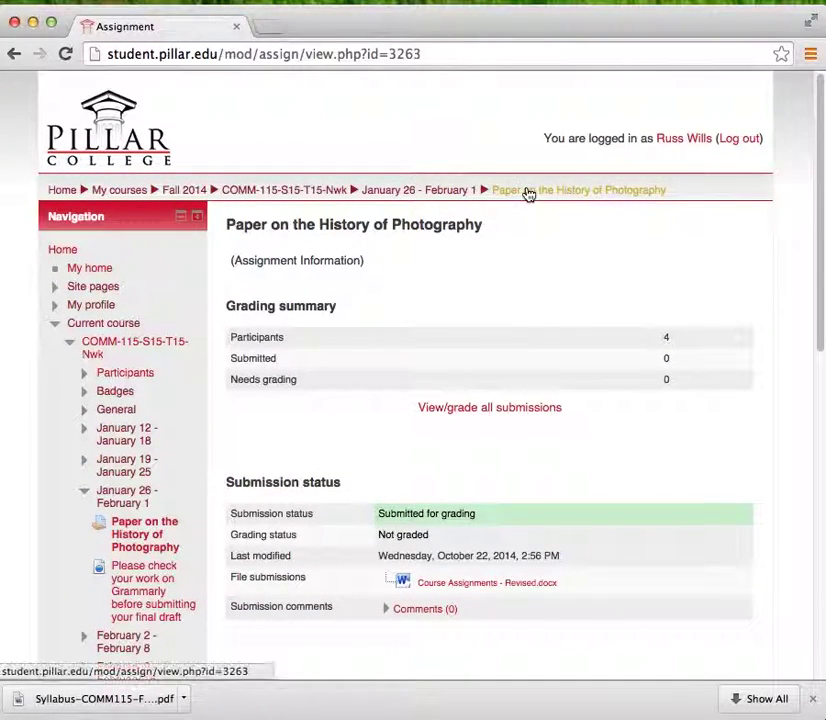
pyautogui.click(265, 190)
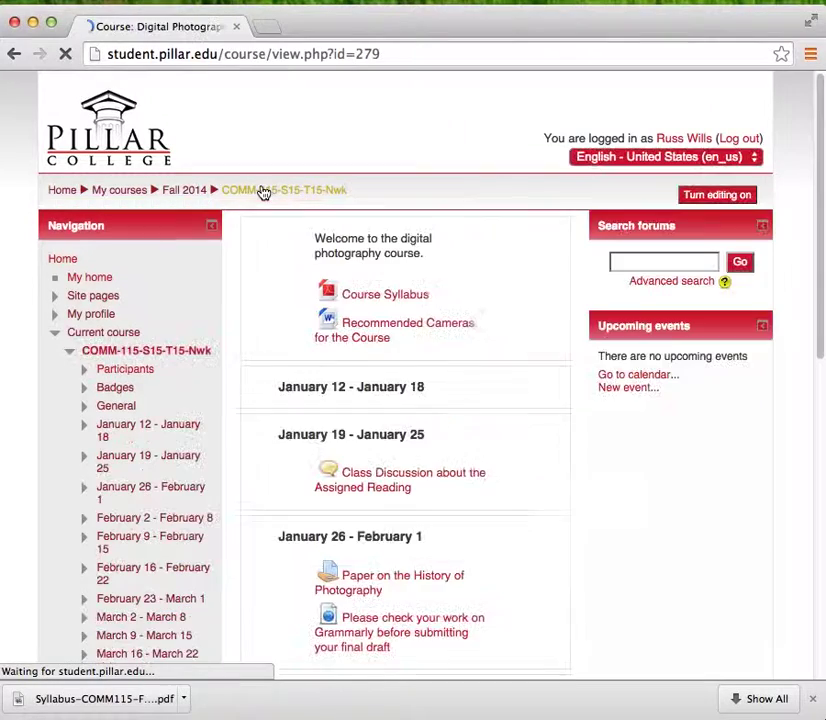
# - Turn course editing on and move the Grammarly resource above the Paper on the History of Photography in the January 26 - February 1 week
pyautogui.click(690, 197)
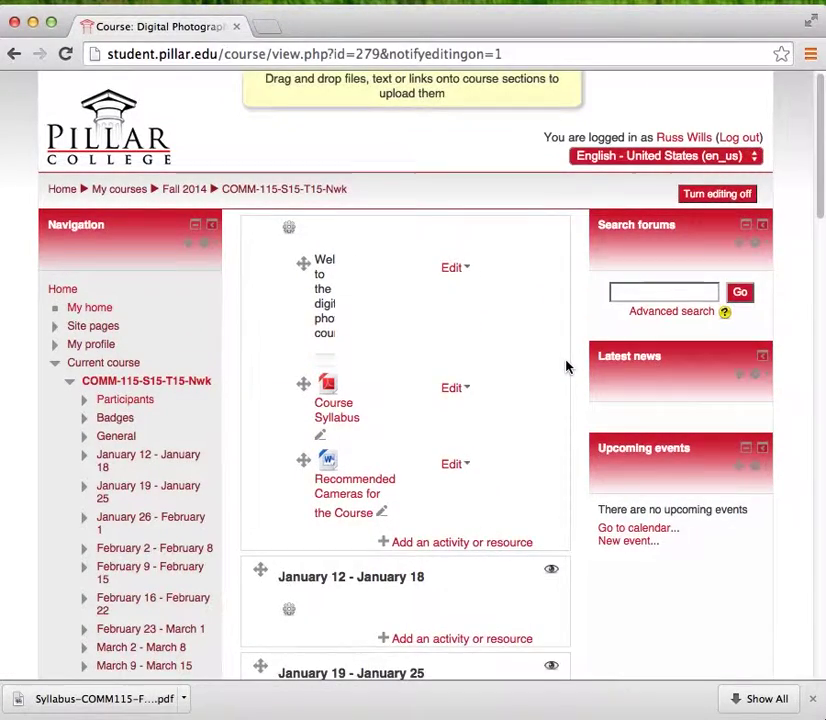
pyautogui.scroll(-10, 566, 367)
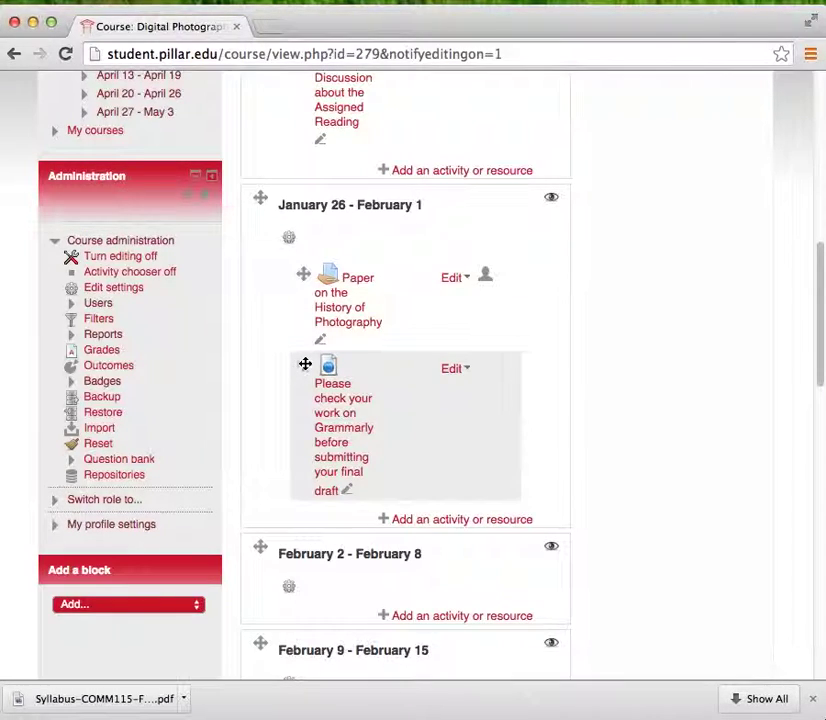
pyautogui.moveTo(305, 363); pyautogui.dragTo(305, 266)
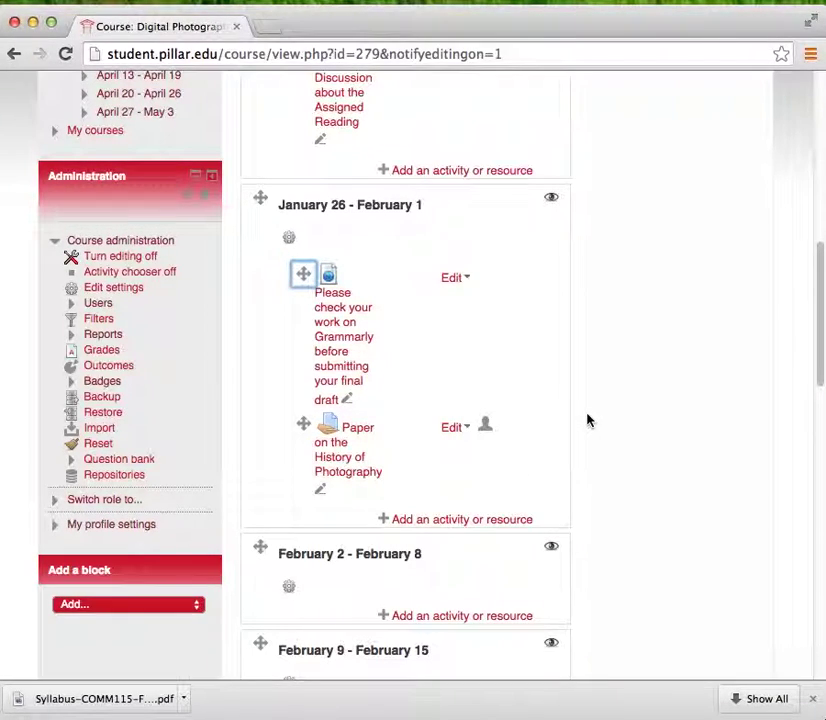
# - Move the Paper on the History of Photography and the Grammarly resource to the February 2 - February 8 week, keeping the Grammarly resource first
pyautogui.scroll(5, 489, 345)
pyautogui.scroll(-2, 489, 345)
pyautogui.scroll(-5, 489, 345)
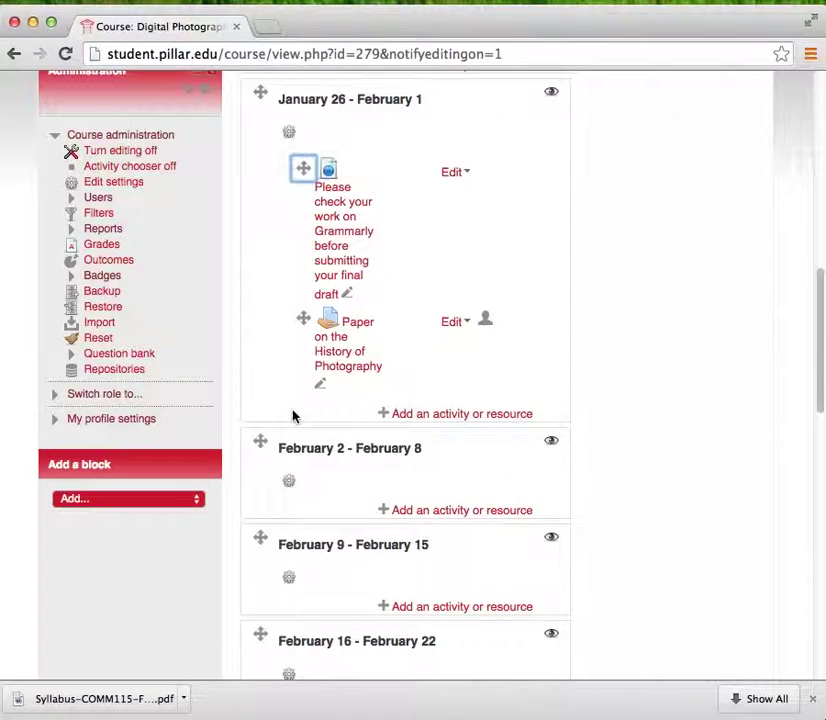
pyautogui.moveTo(304, 318); pyautogui.dragTo(303, 482)
pyautogui.moveTo(302, 322); pyautogui.dragTo(299, 470)
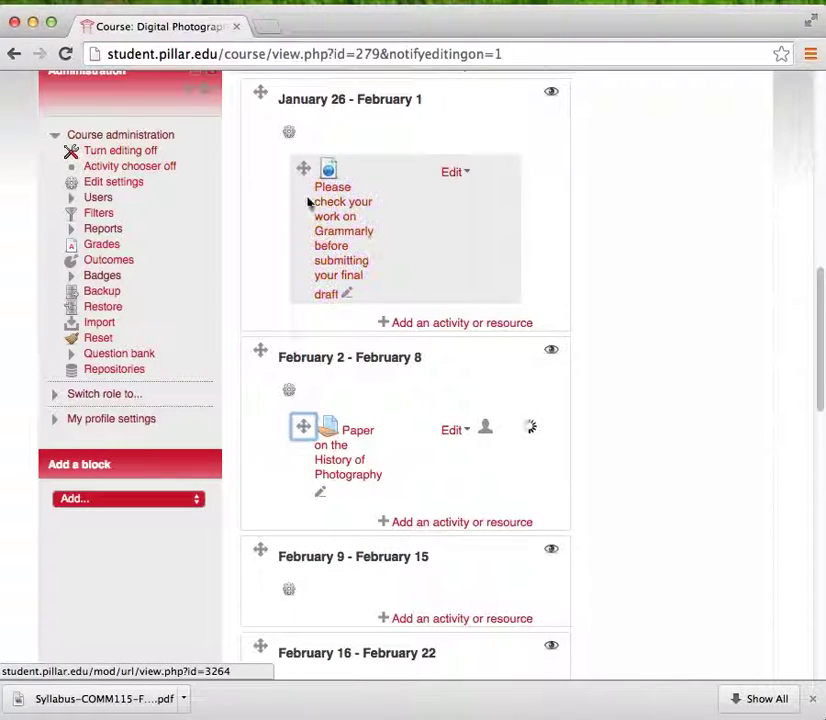
pyautogui.moveTo(302, 168); pyautogui.dragTo(318, 330)
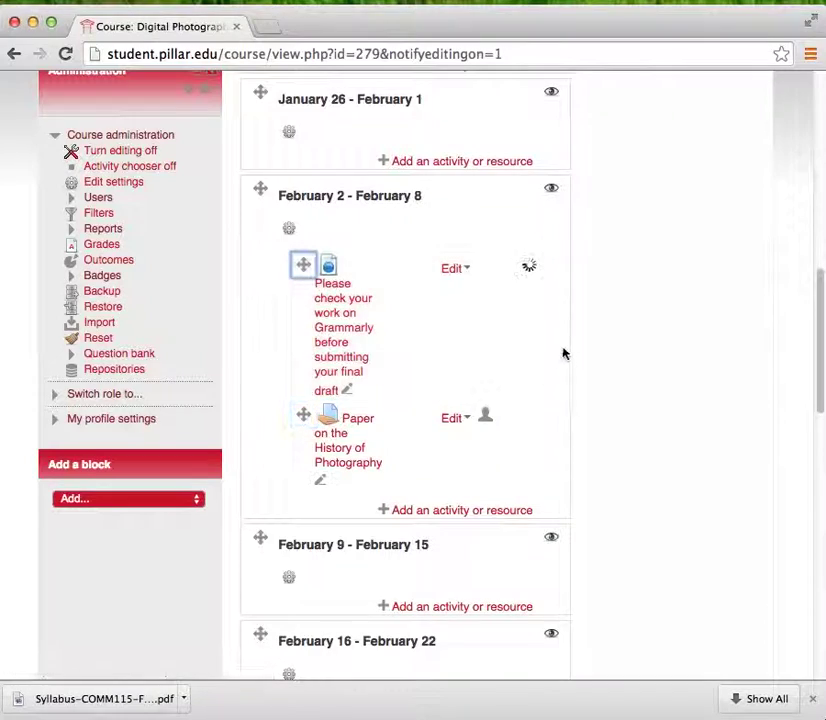
# - Turn course editing off and review the rearranged weekly sections on the course page
pyautogui.scroll(10, 600, 346)
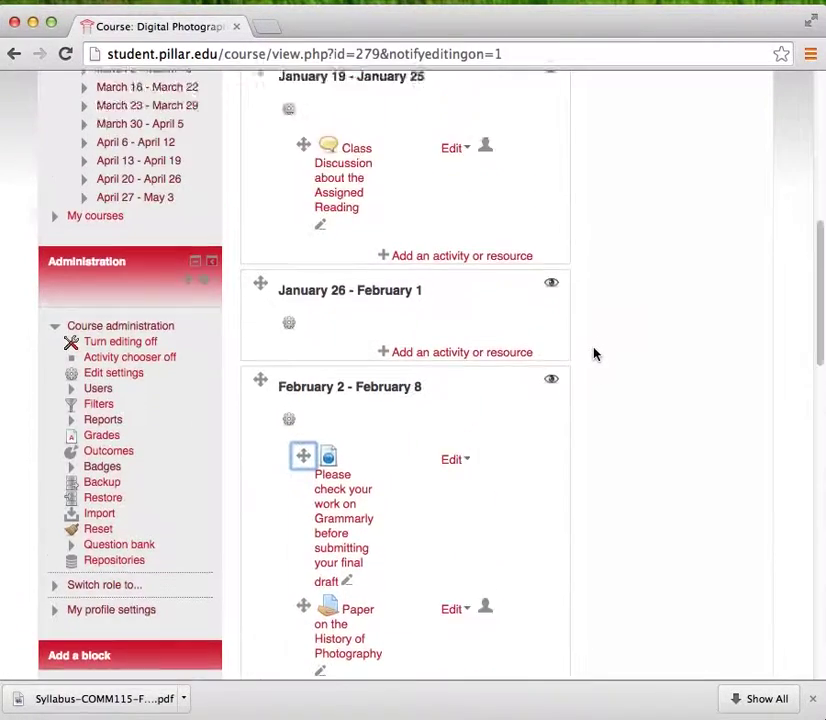
pyautogui.scroll(4, 595, 352)
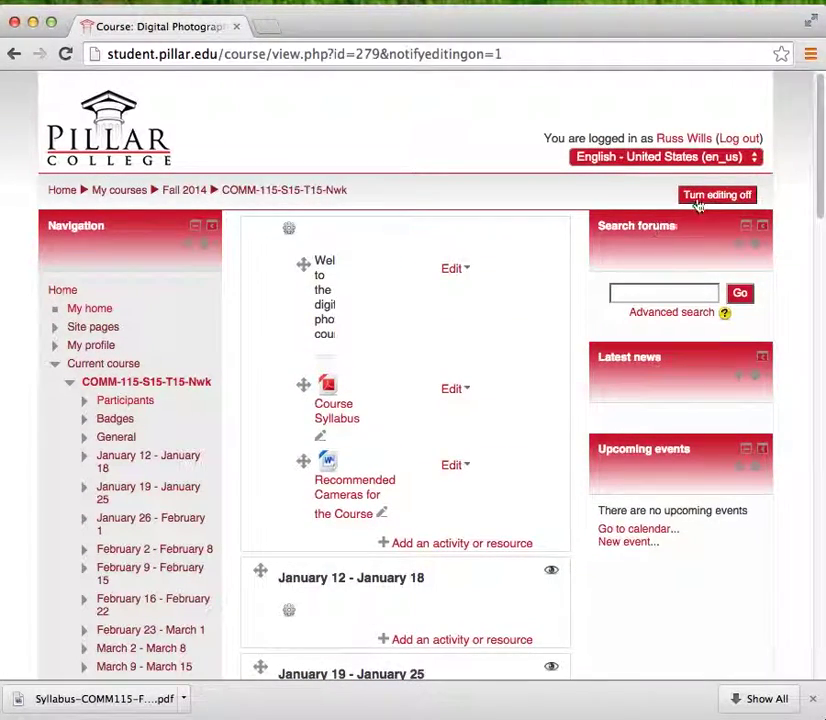
pyautogui.click(705, 197)
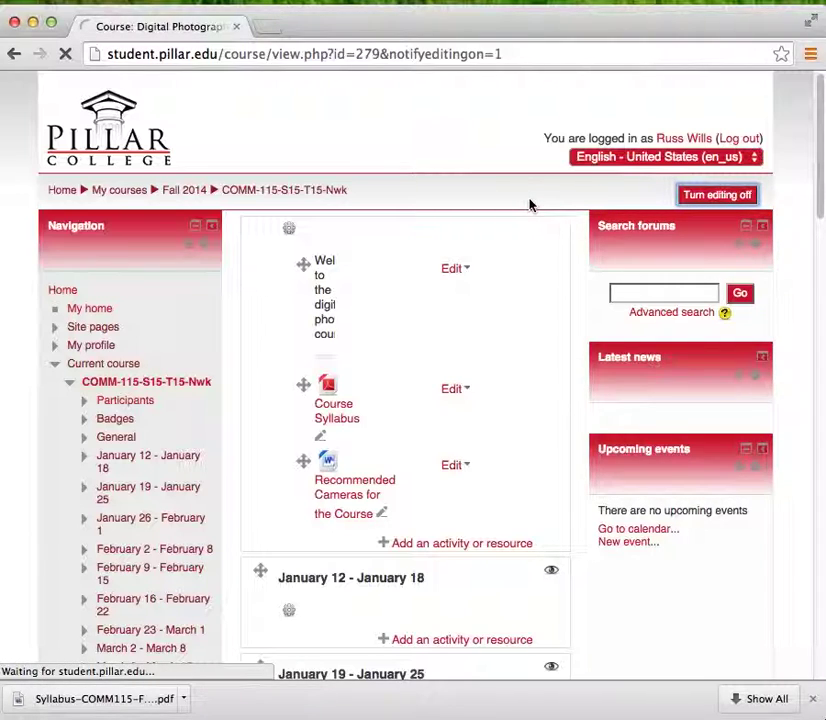
pyautogui.scroll(-3, 536, 205)
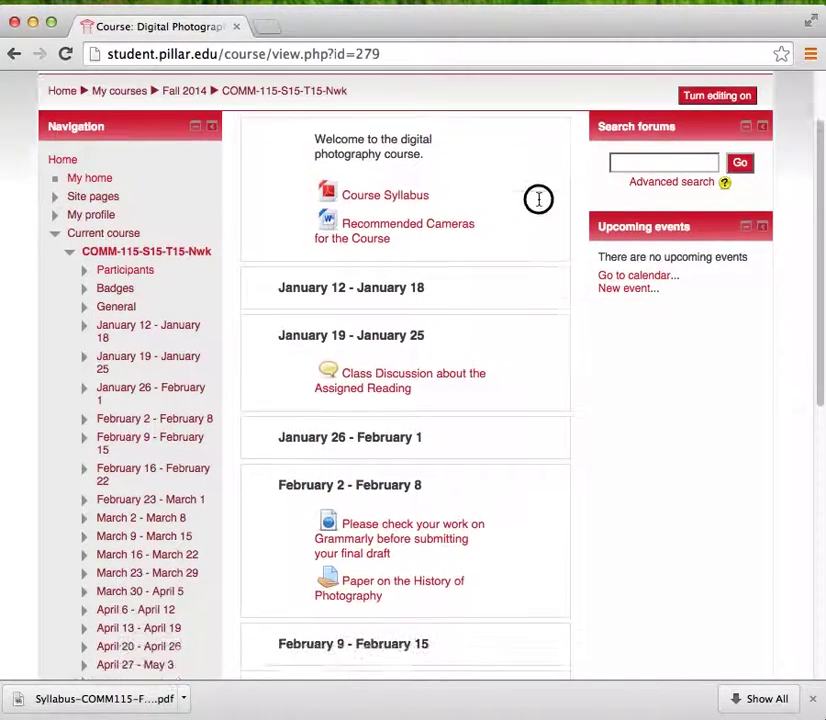
pyautogui.scroll(-1, 536, 364)
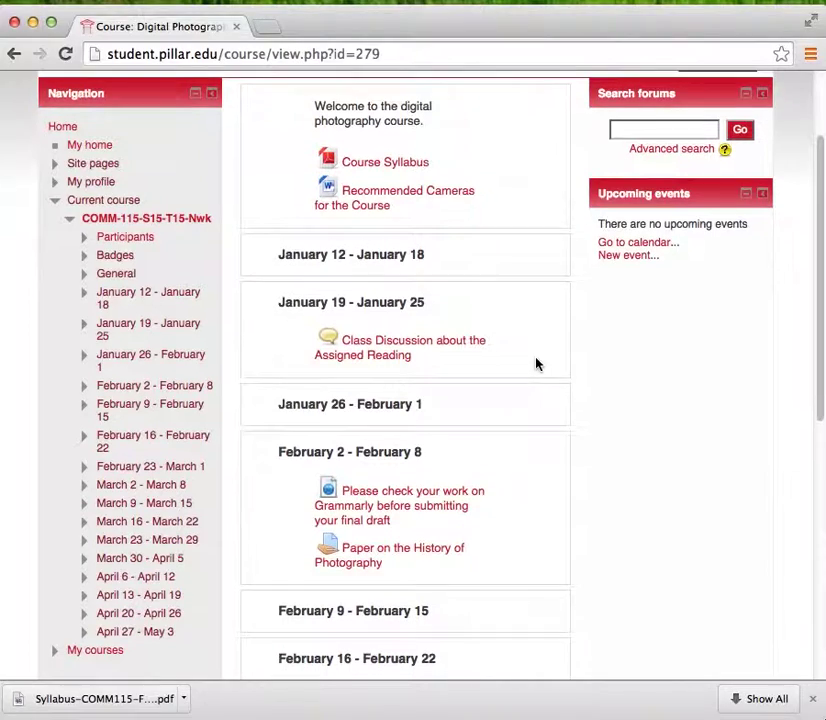
pyautogui.scroll(-2, 538, 385)
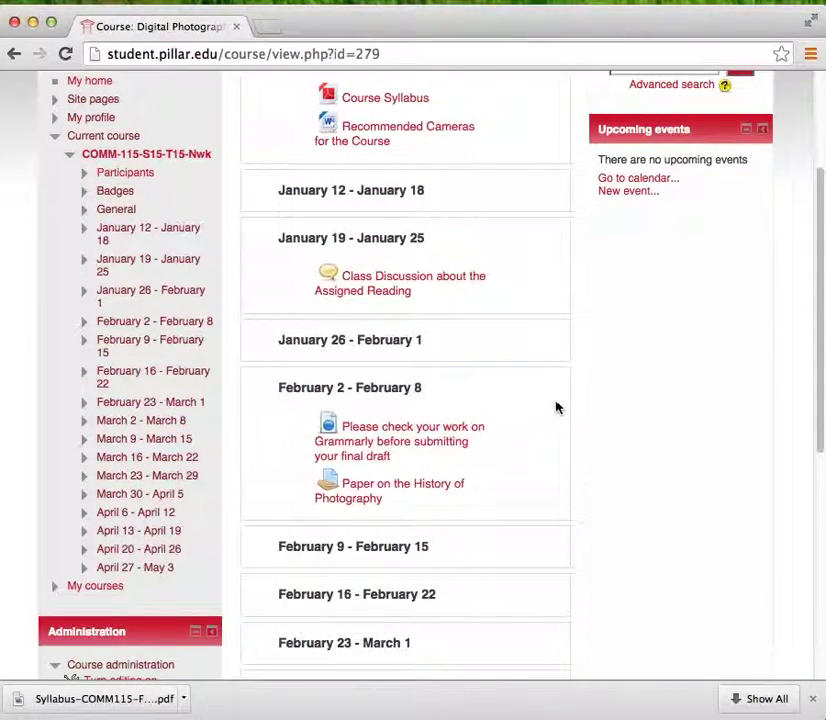
pyautogui.scroll(5, 557, 407)
pyautogui.scroll(-1, 553, 409)
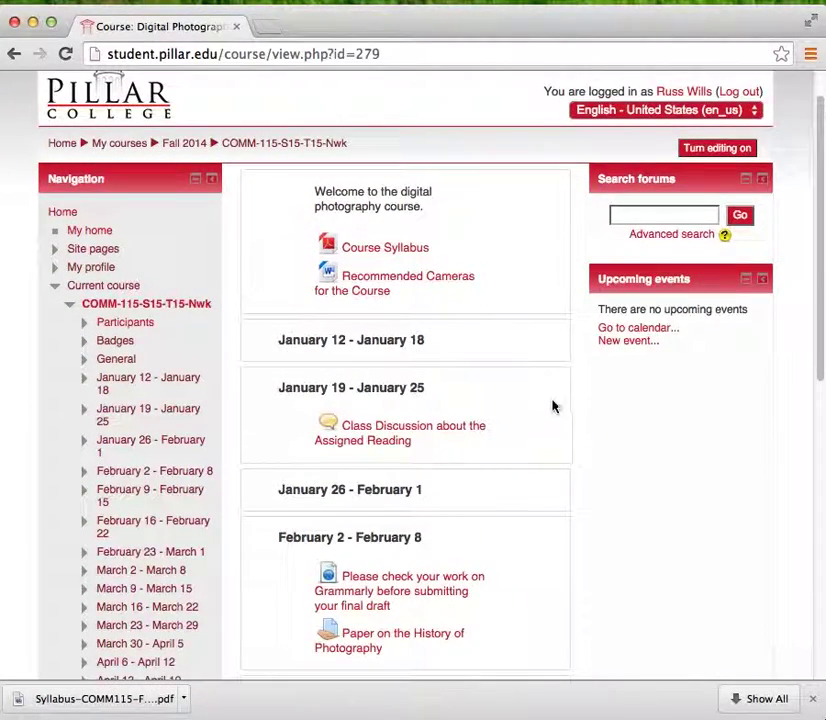
pyautogui.scroll(2, 544, 411)
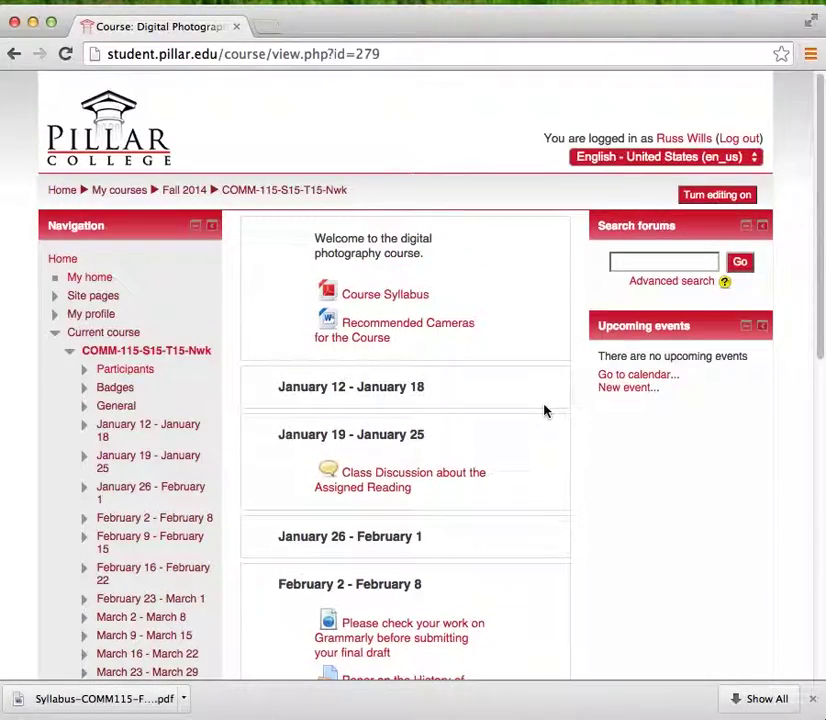